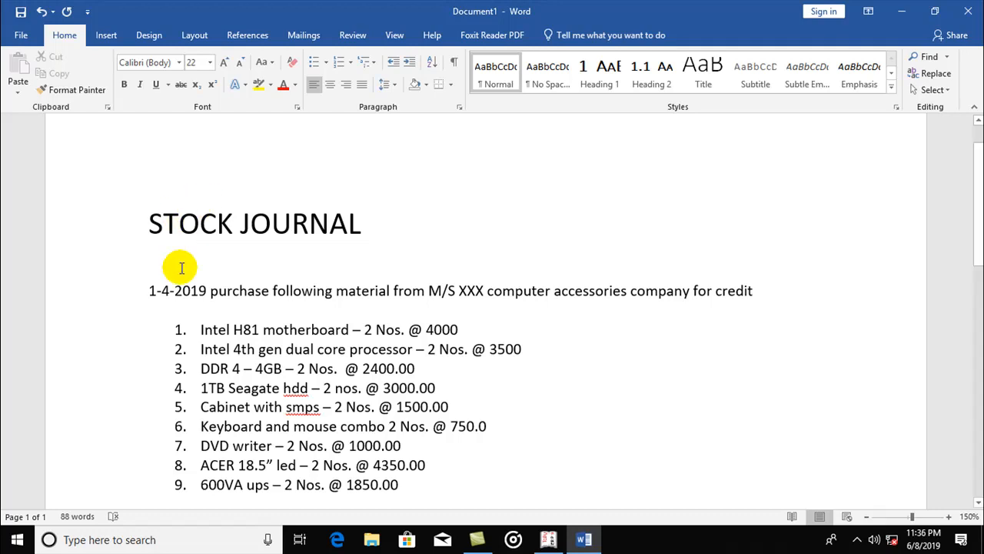
Step: Add the line "MANUFACTRING" directly below the STOCK JOURNAL heading
text(MANUFACTU)
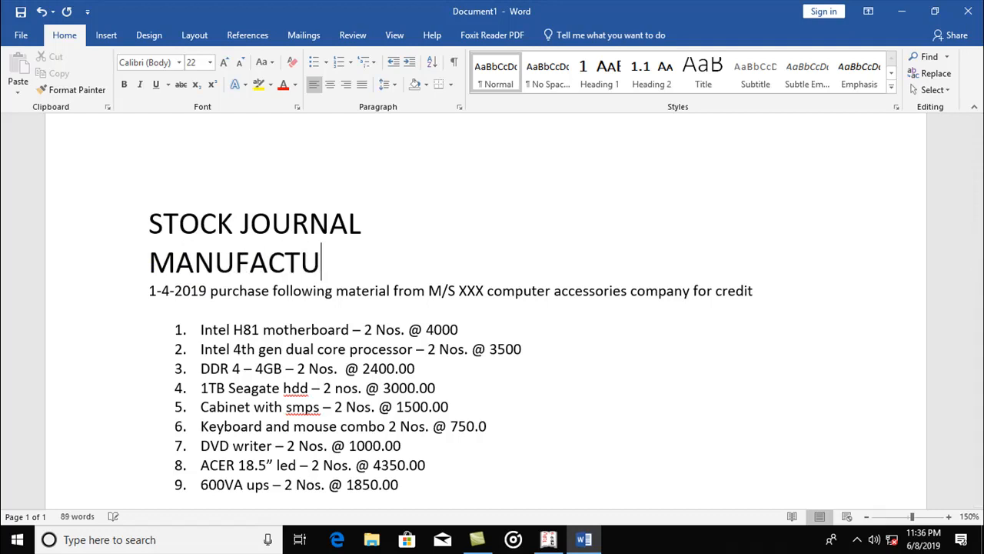
key(BackSpace)
text(RING)
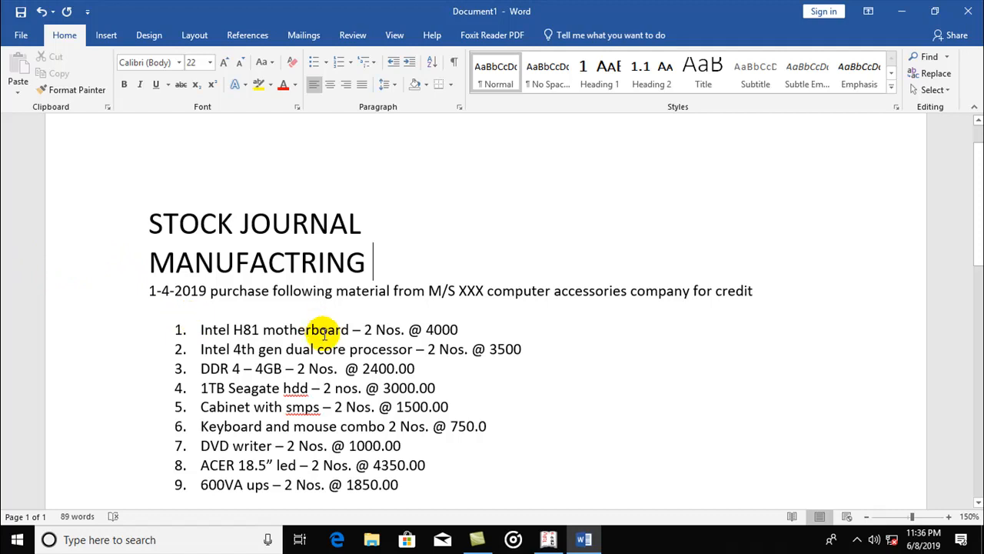
Step: Review the nine computer parts with their quantities and rates, and the dated credit purchase line above them
drag(980, 212, 981, 243)
drag(199, 230, 387, 392)
click(424, 392)
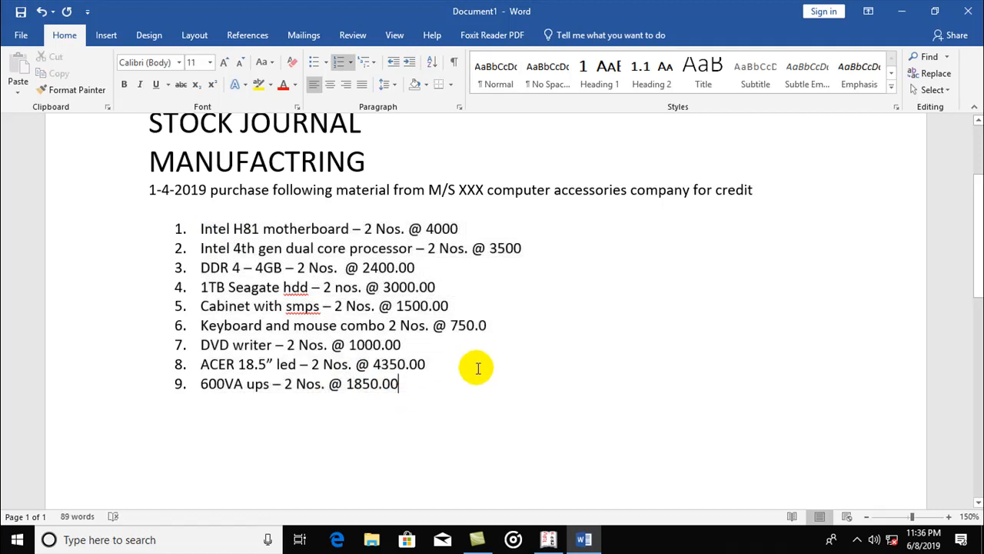
click(204, 228)
drag(199, 228, 390, 397)
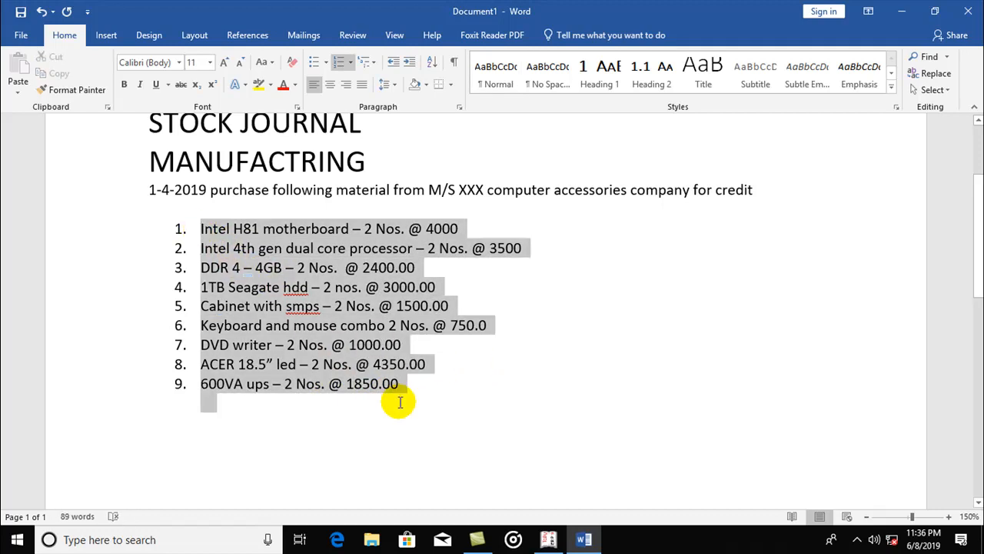
click(431, 415)
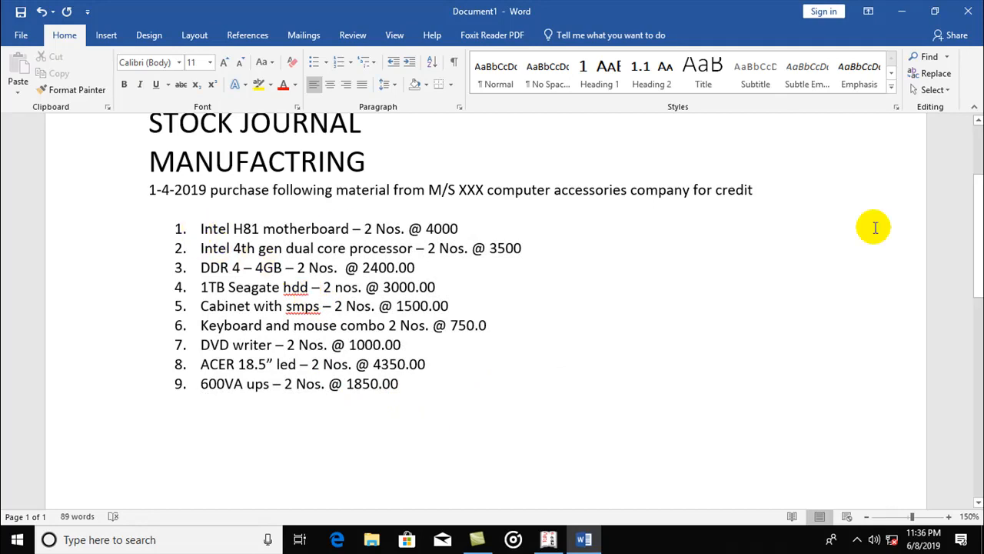
drag(979, 229, 980, 219)
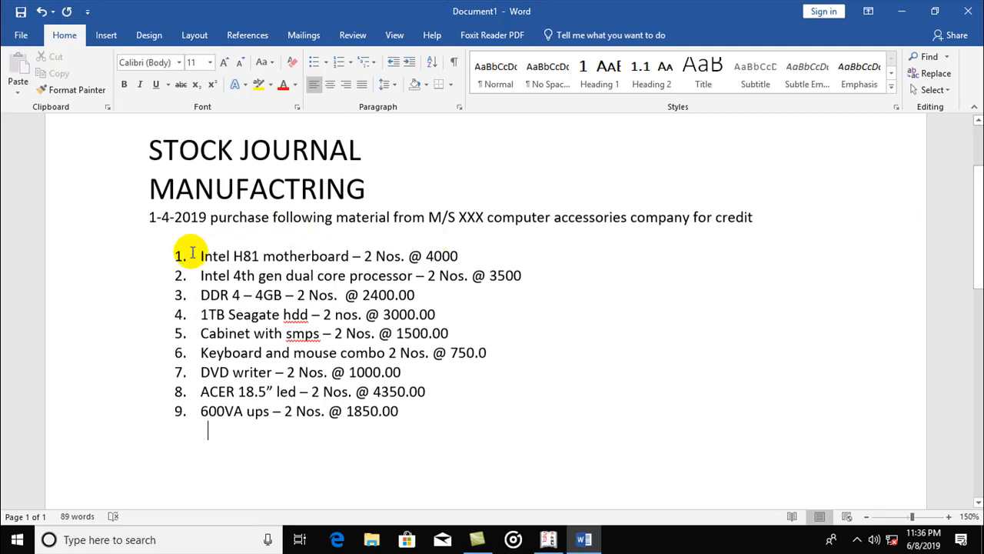
drag(199, 256, 406, 410)
click(409, 412)
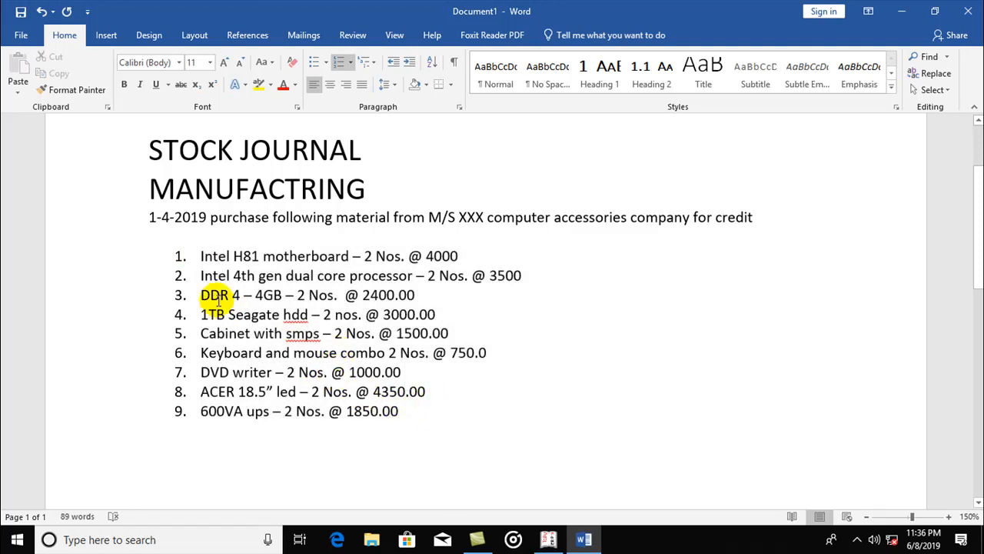
drag(200, 256, 405, 408)
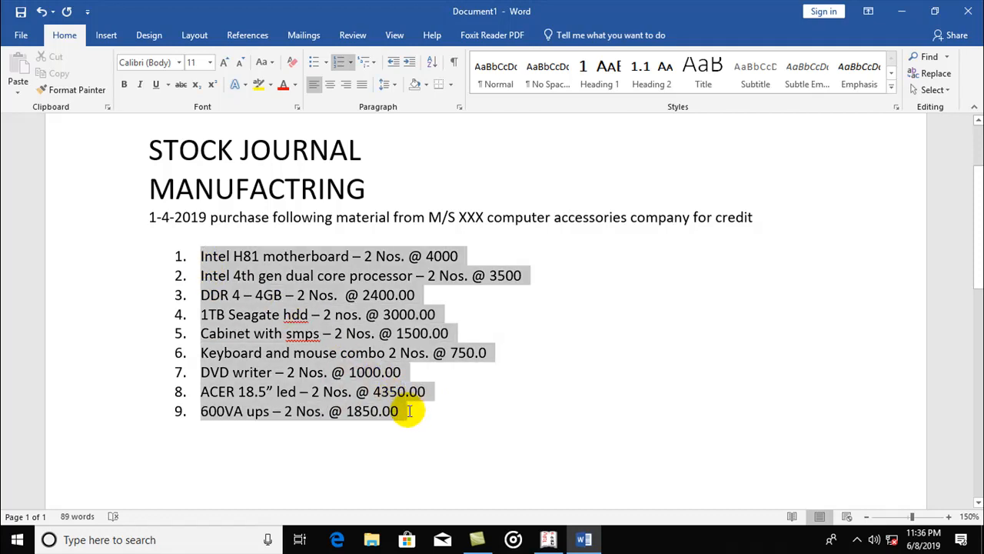
click(412, 411)
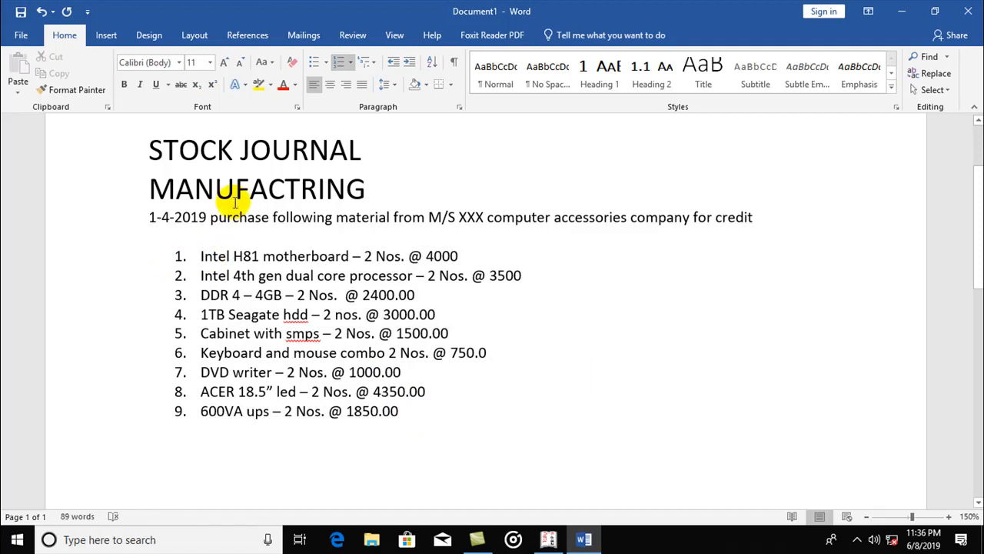
drag(199, 254, 410, 416)
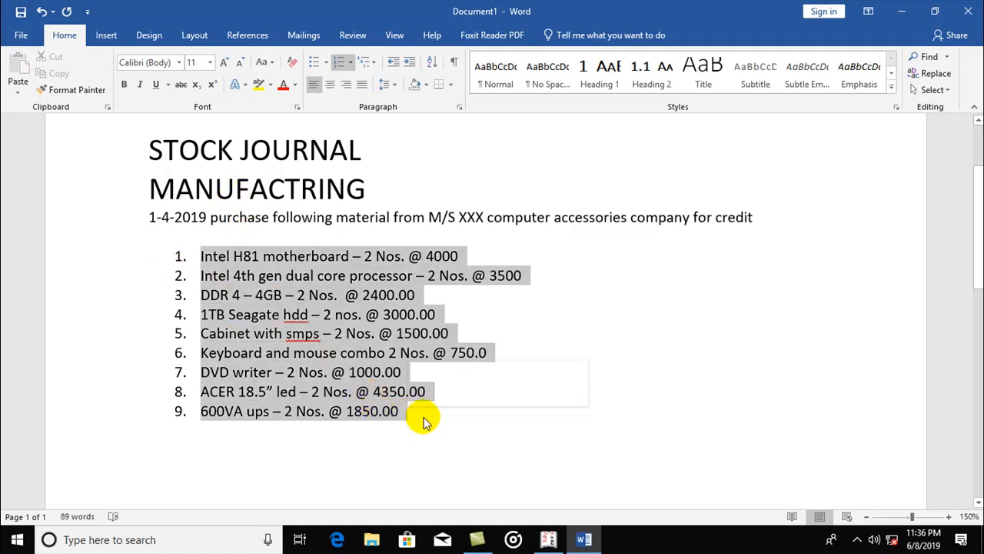
click(412, 403)
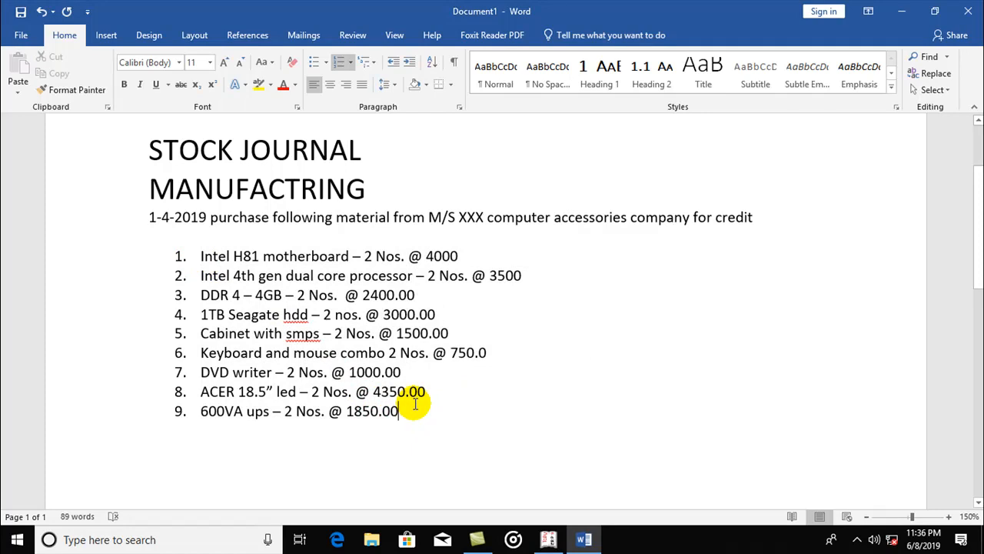
drag(199, 256, 429, 417)
click(421, 412)
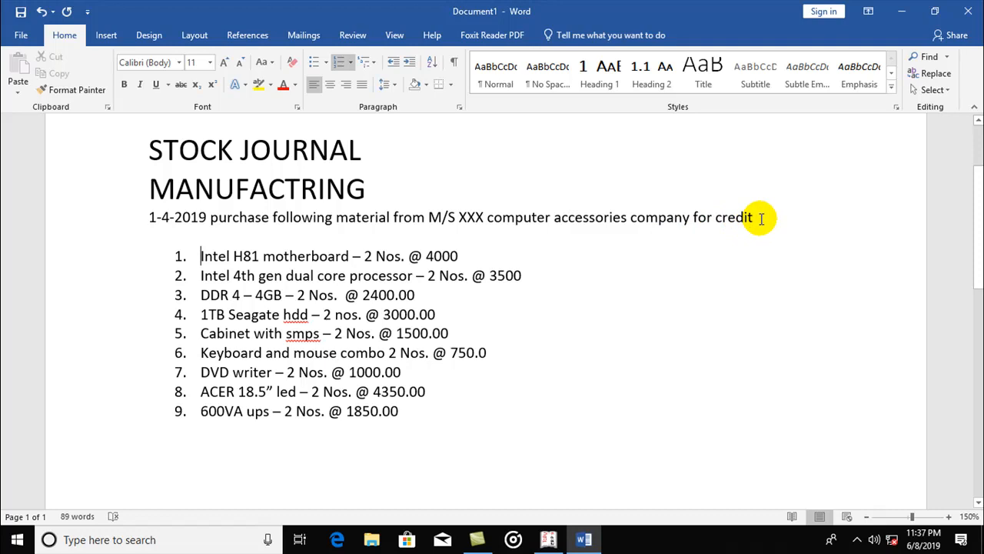
drag(765, 216, 135, 229)
click(151, 234)
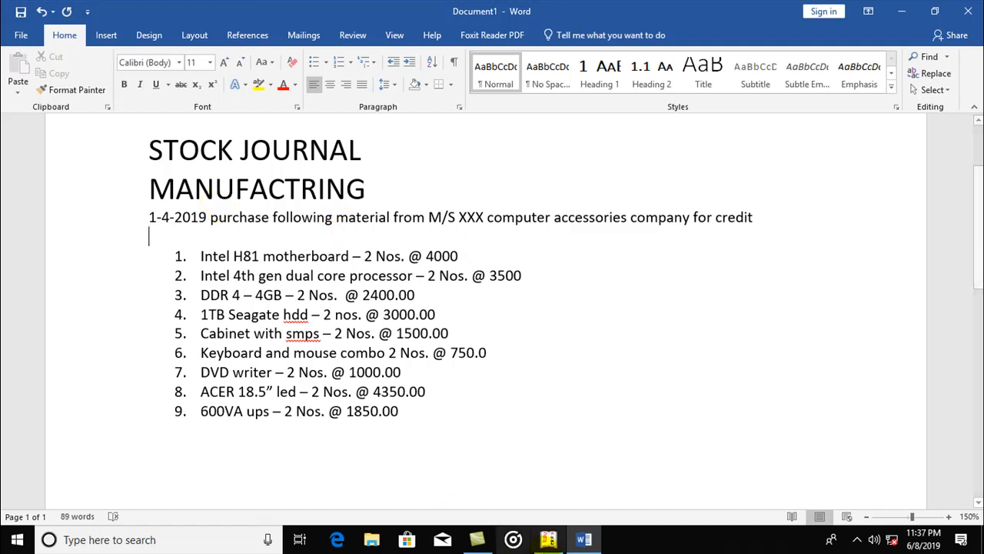
Step: Switch to Tally.ERP 9 and start a purchase accounting voucher, leaving the supplier invoice number and date blank
click(548, 540)
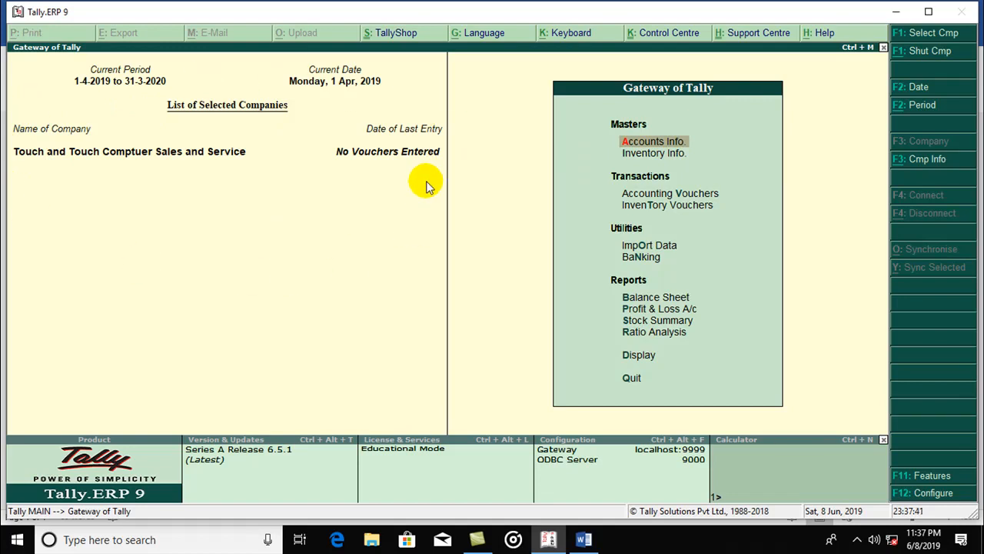
key(Down)
key(Down)
key(Return)
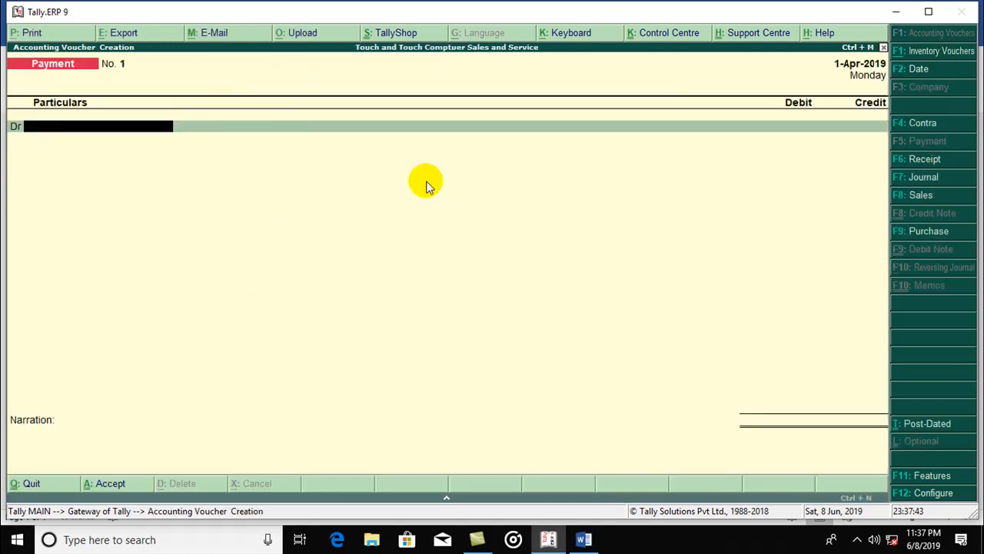
click(924, 232)
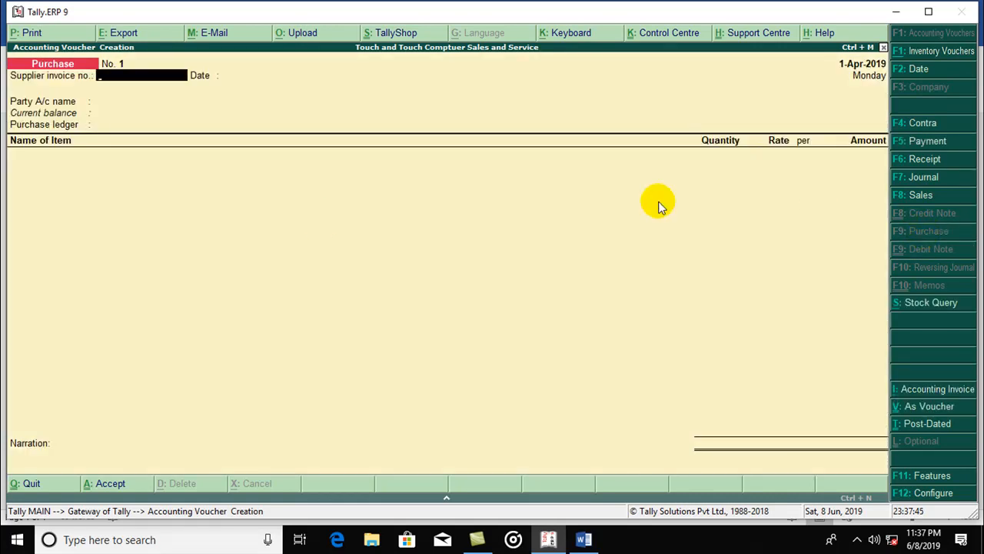
key(Return)
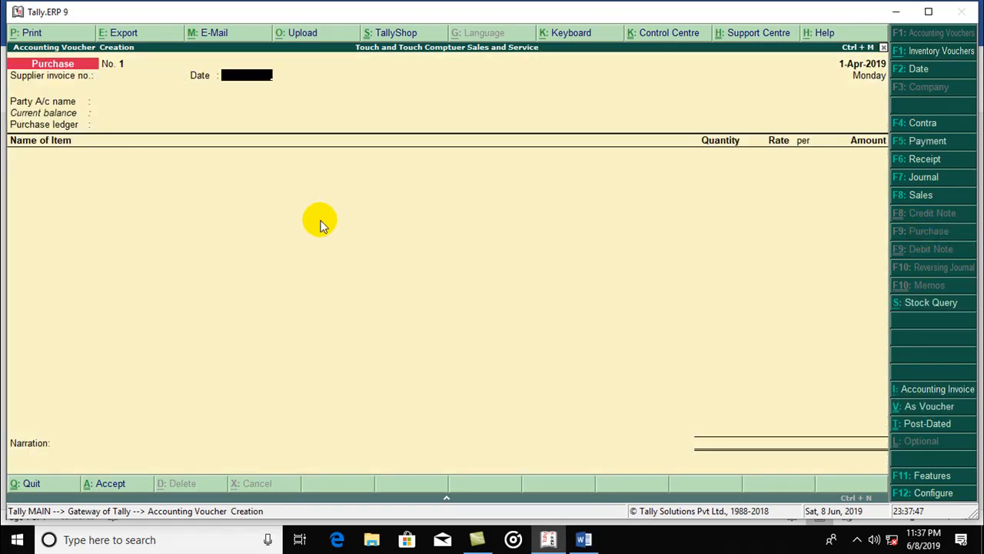
key(Return)
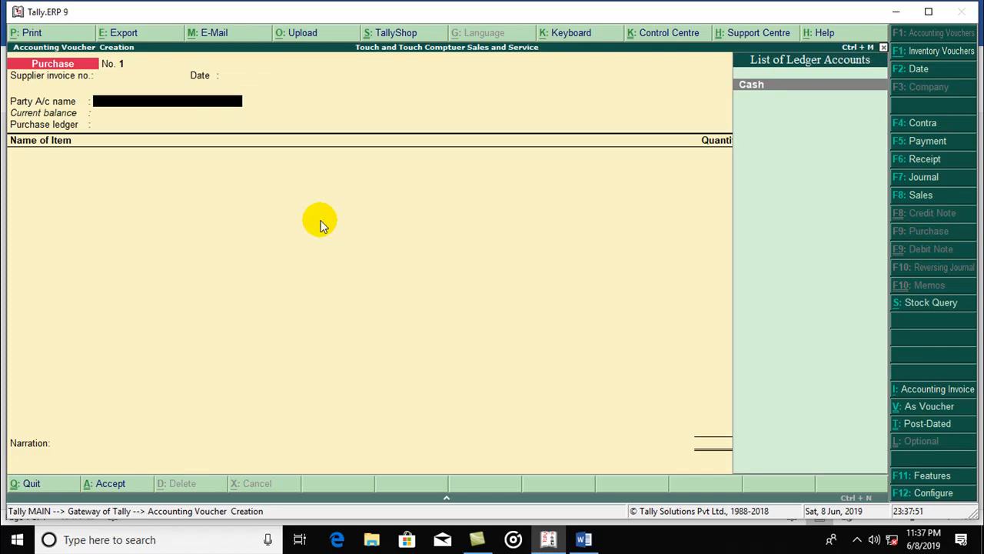
Step: Start a new ledger for the voucher's party account and name it "Xxx COMPUTER ACCESSORIES COMPANY"
key(alt+c)
text(Xxx)
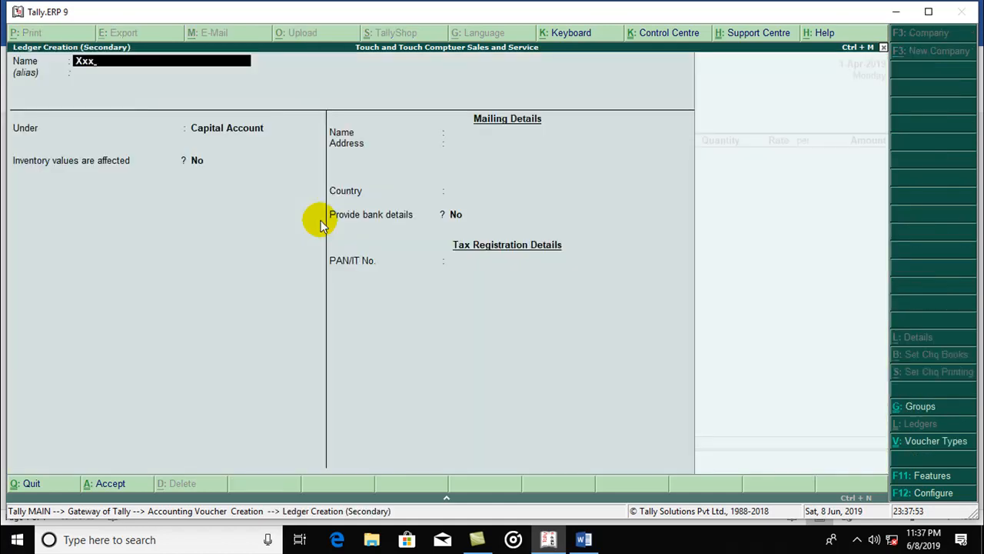
text( COMPUTER AXXX)
key(BackSpace)
key(BackSpace)
key(BackSpace)
key(BackSpace)
key(BackSpace)
key(BackSpace)
key(alt+Tab)
key(alt+Tab)
text(CCESSOR)
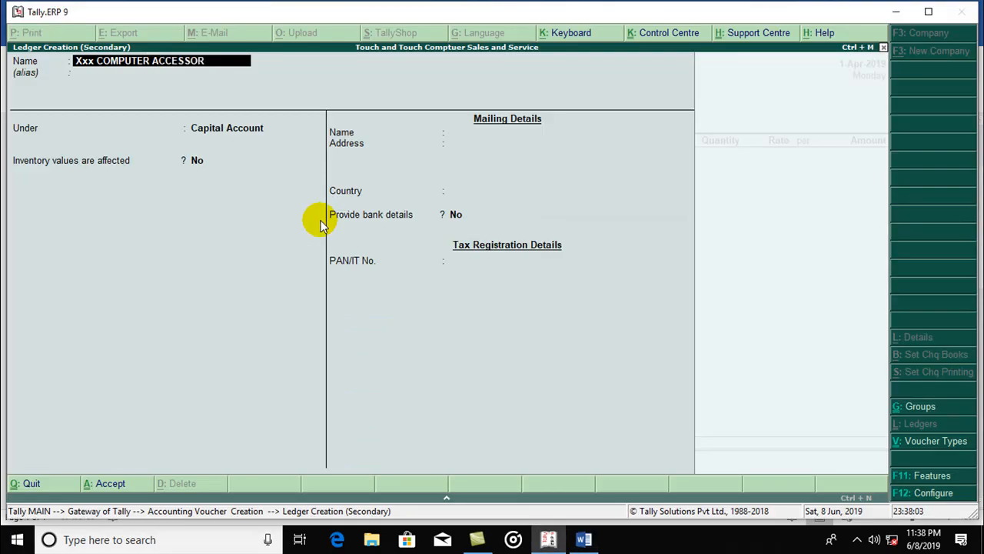
text(IES CO)
key(BackSpace)
text(COMAPNY)
key(BackSpace)
key(BackSpace)
key(BackSpace)
key(BackSpace)
text(PANY)
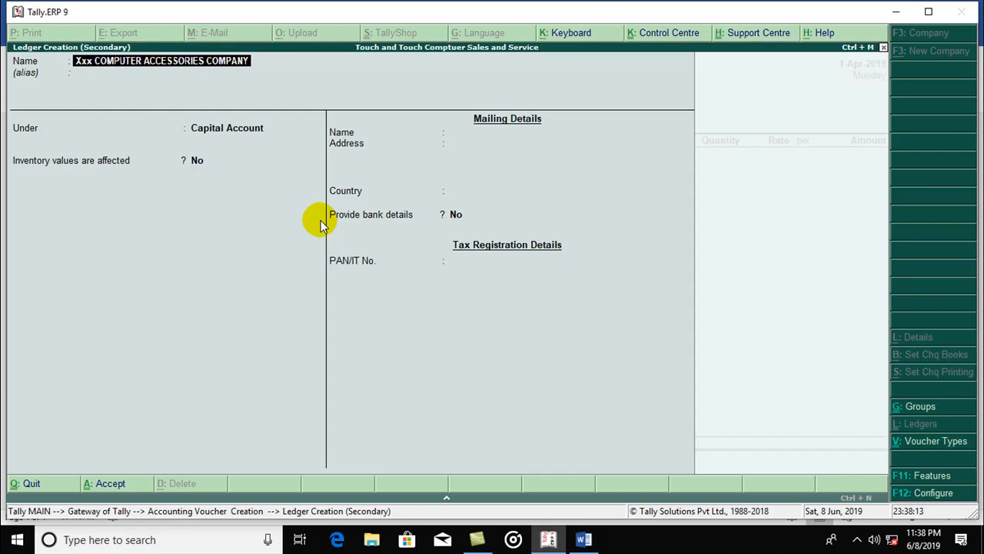
Step: Place the supplier ledger under Sundry Creditors, keep the remaining ledger details at their defaults, and save it
key(Return)
key(Return)
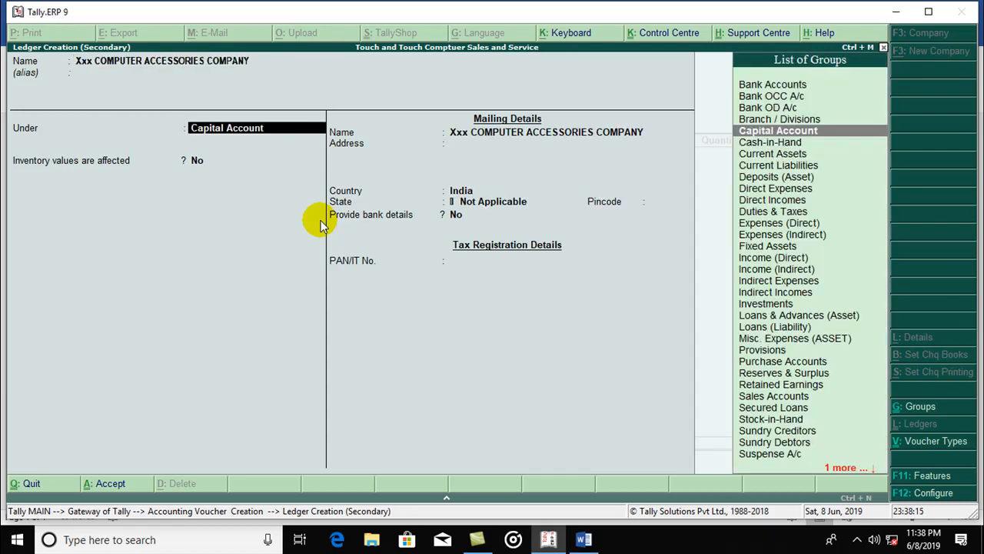
text(SUNDR)
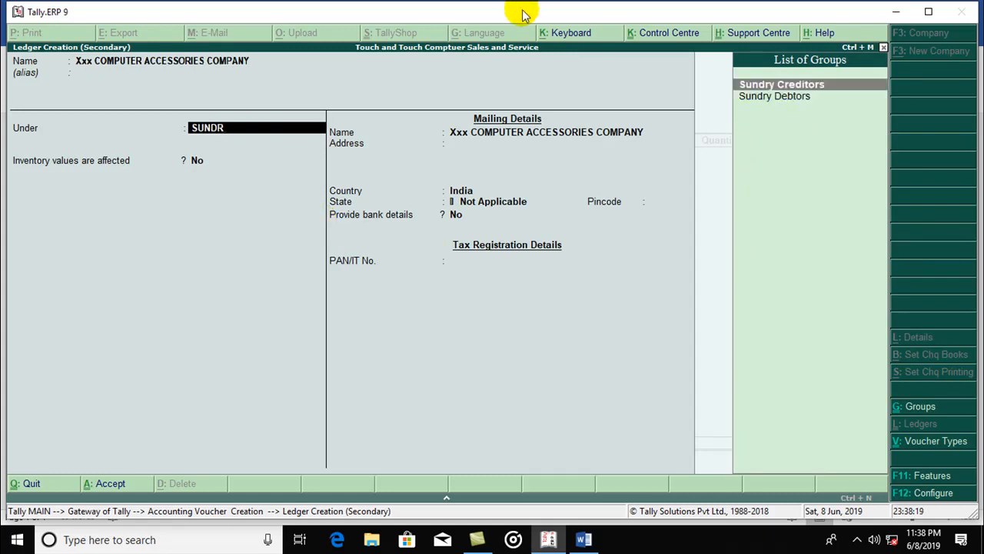
click(813, 91)
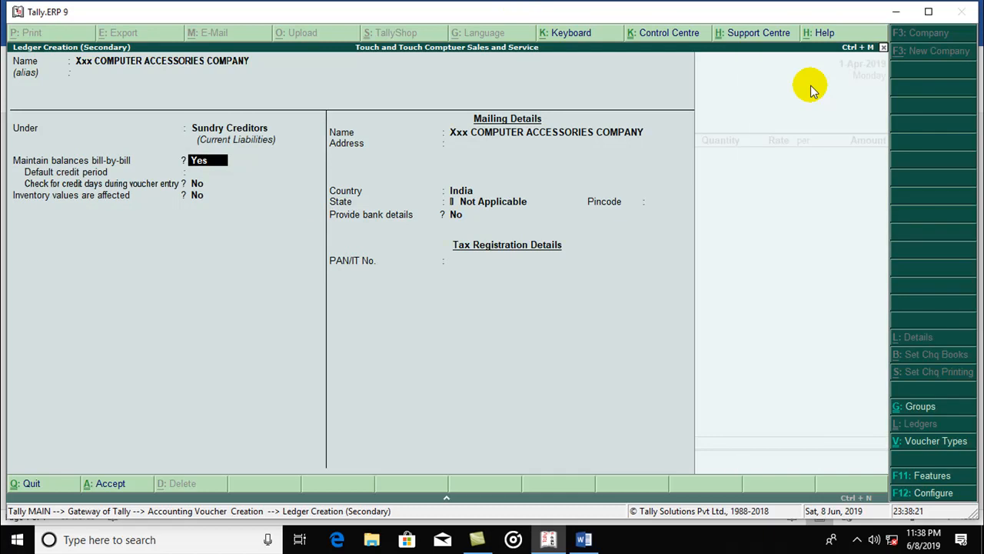
key(Return)
key(Return)
key(Return)
key(Return)
key(Return)
key(Return)
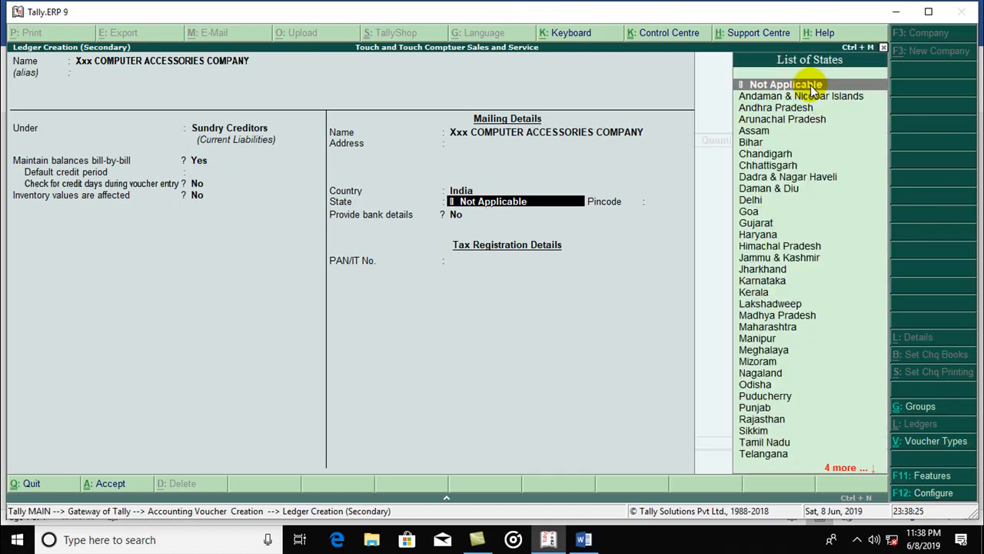
key(Return)
key(Return)
key(Return)
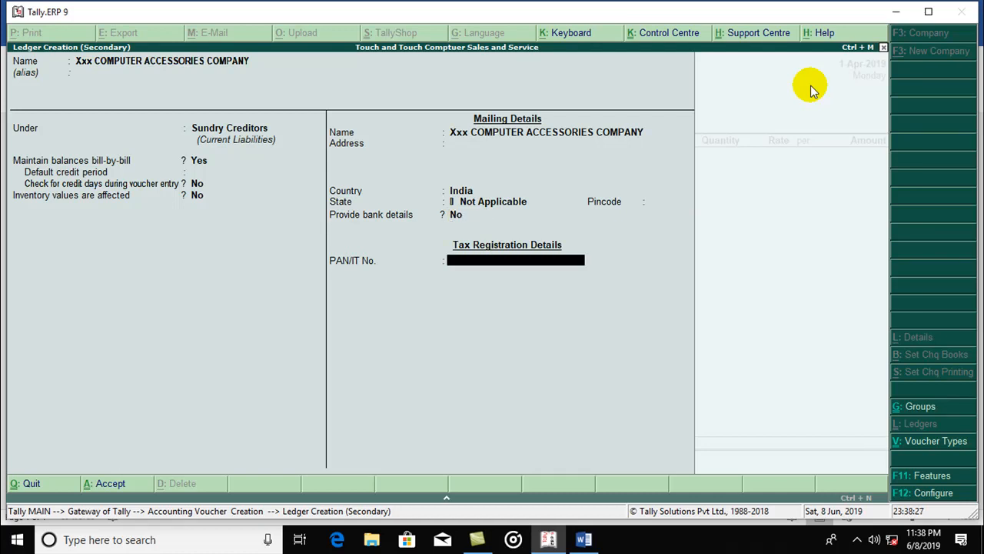
key(Return)
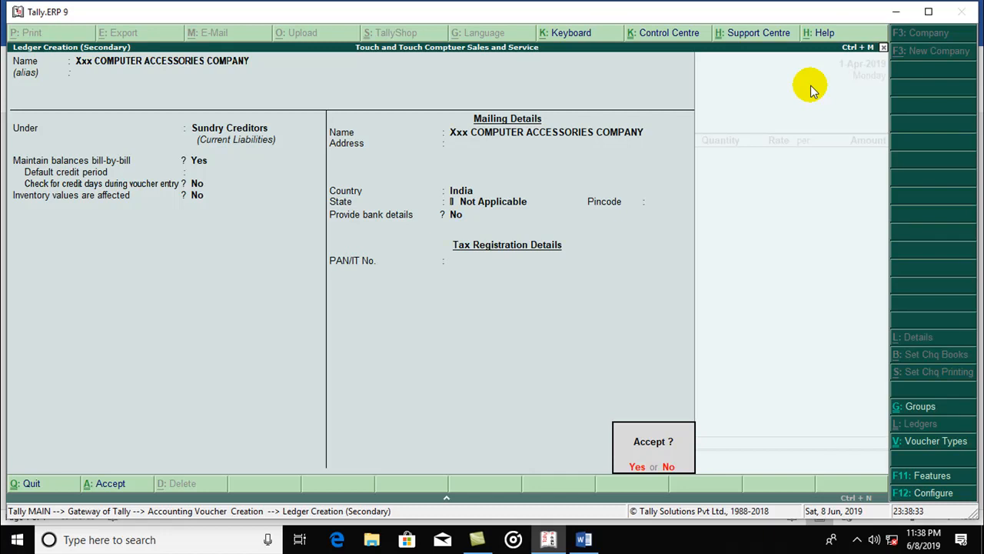
key(Return)
Step: Accept the new supplier as the purchase voucher's party account without adding further details
key(Return)
key(Return)
key(Return)
key(Return)
key(Return)
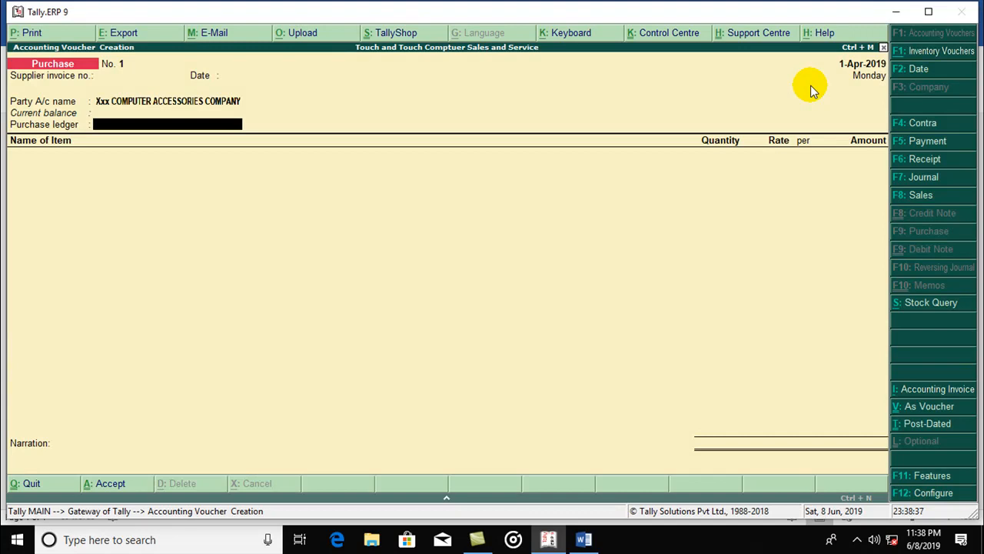
Step: Create the voucher's purchase ledger "PURCHASE" under Purchase Accounts, with inventory values affected and ledger type Not Applicable
key(alt+c)
text(PURCHASE)
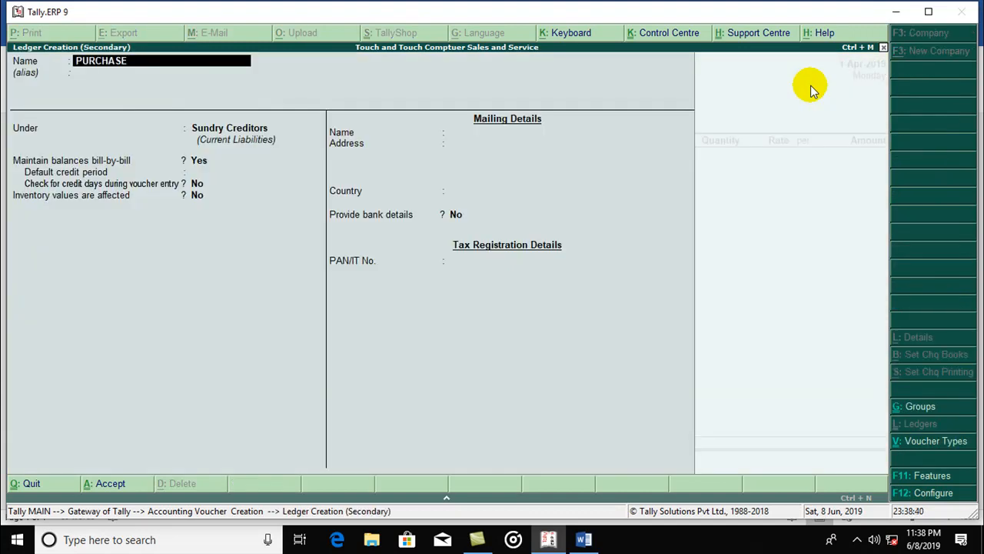
key(Return)
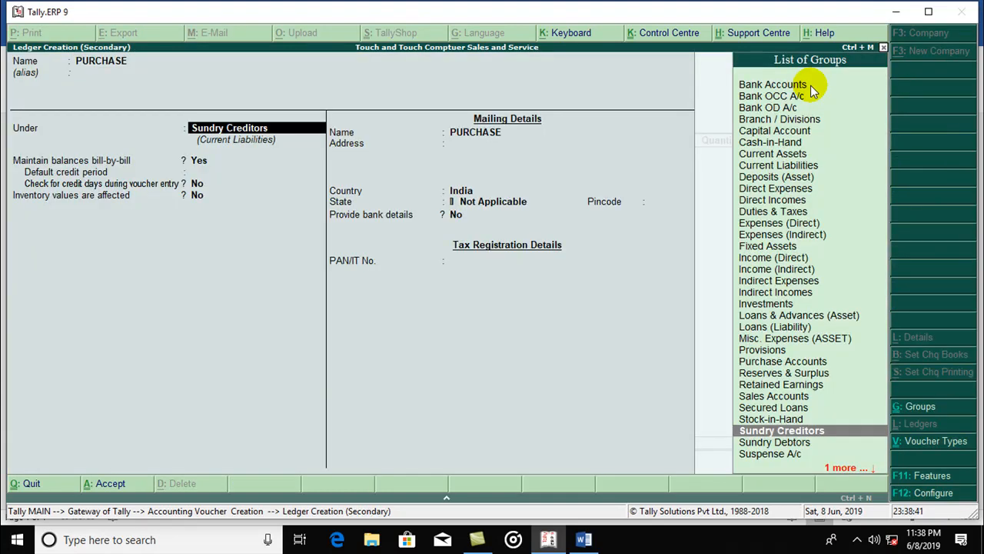
text(PURCHASE)
key(Return)
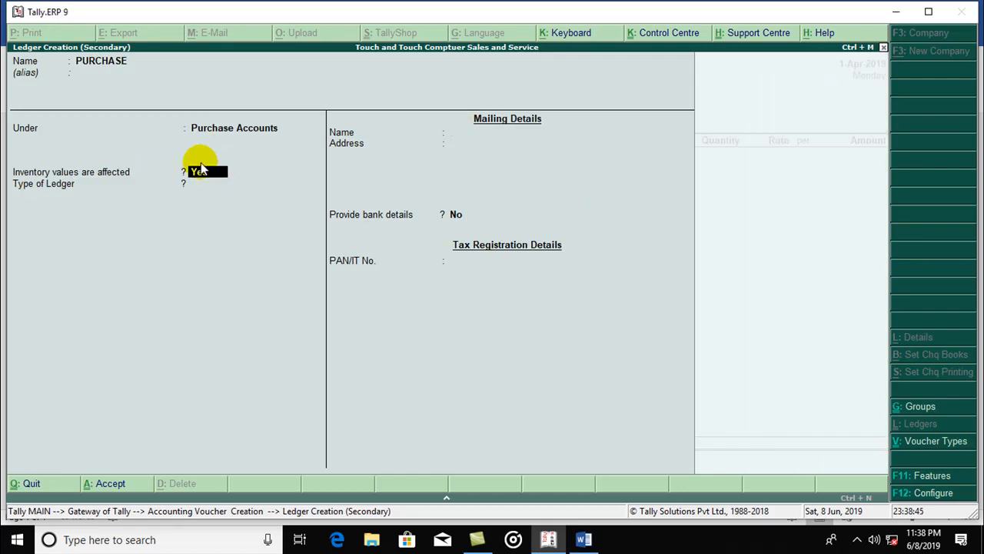
key(Return)
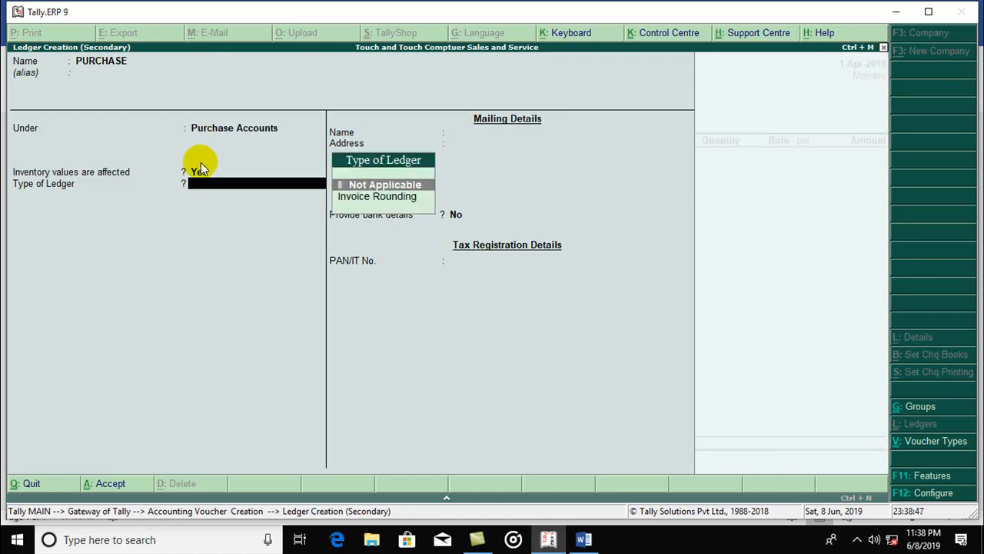
key(Return)
key(Return)
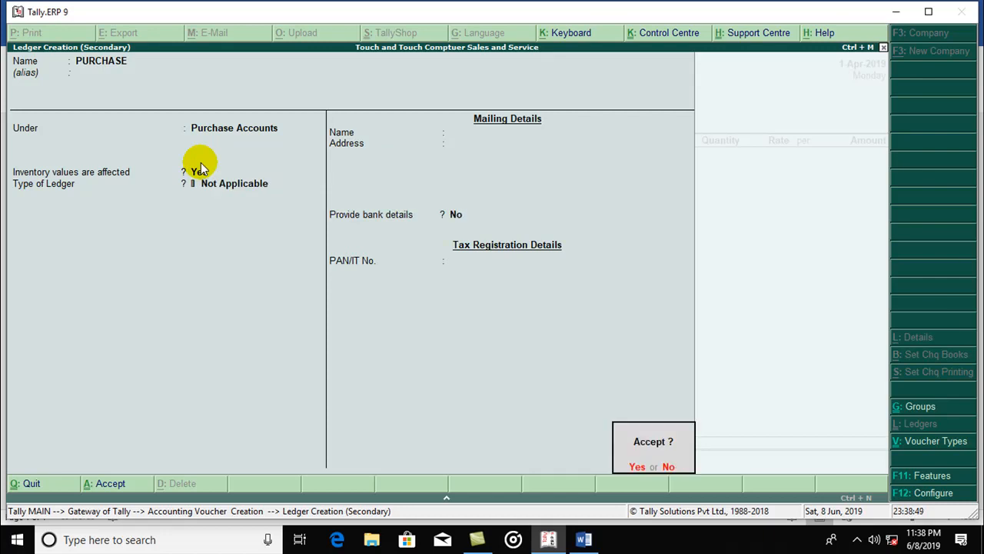
key(Return)
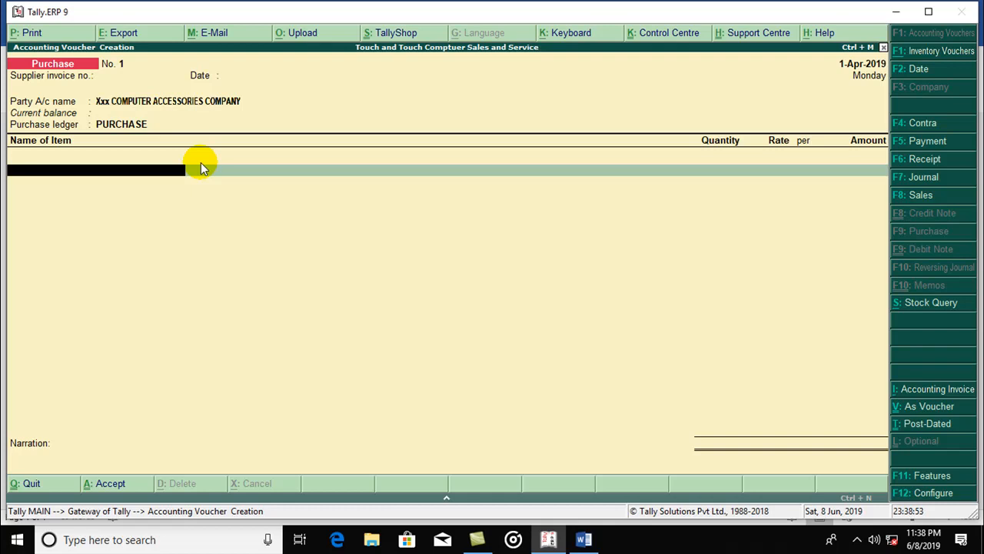
Step: Check the purchase list in the Word document, then start a stock item named "H61 CHIPSET MOTHERBOARD" for the voucher's first line
key(alt+Tab)
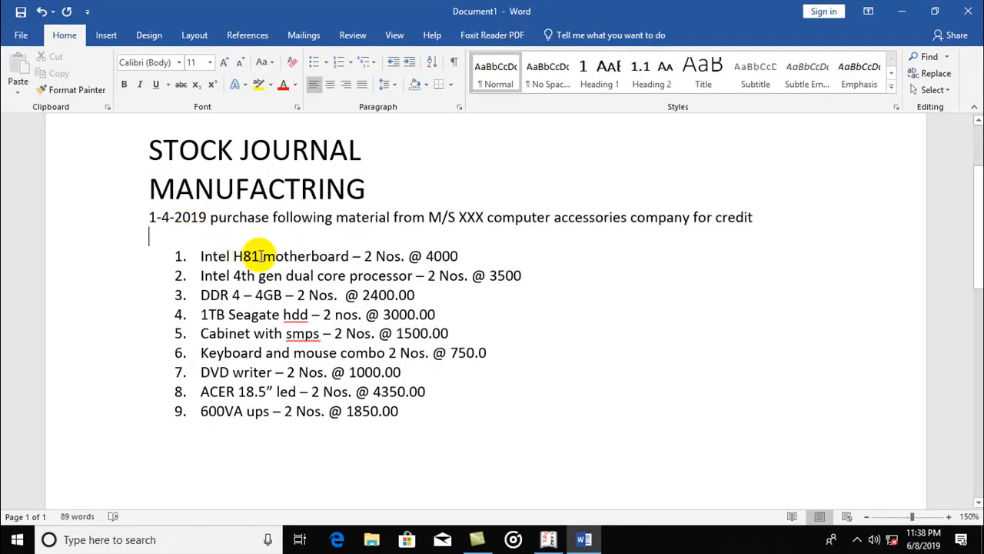
key(alt+Tab)
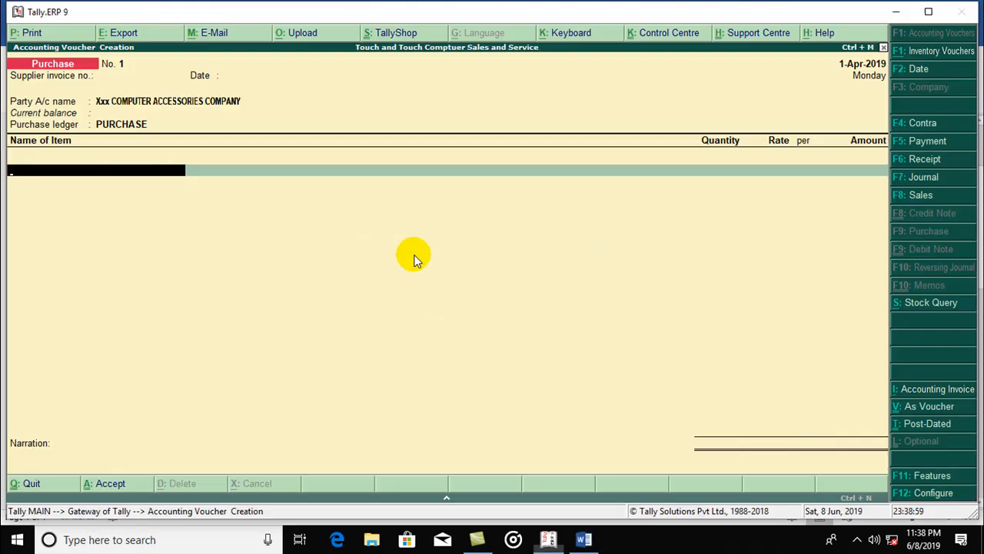
text(S)
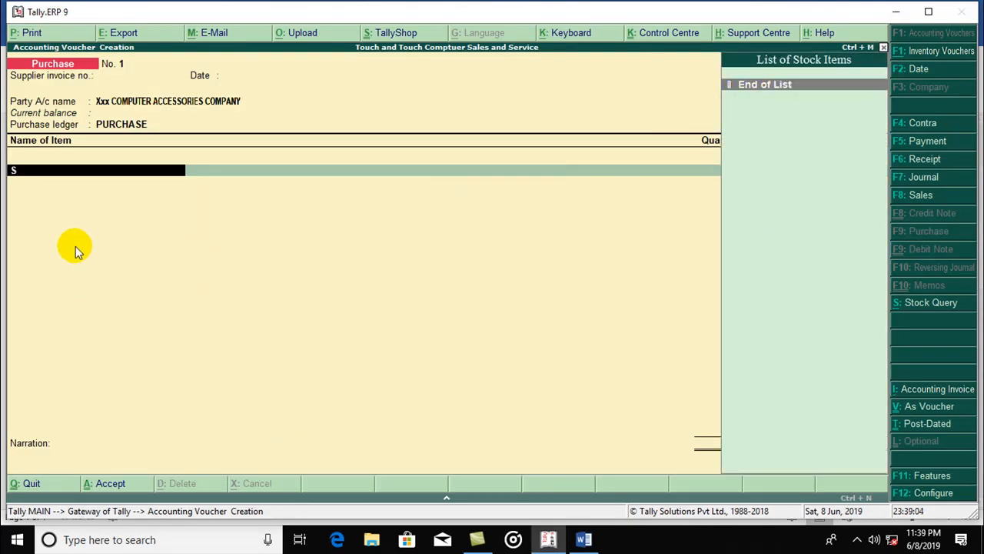
text(H61 CHIPSET MOTHERBOARD)
key(Return)
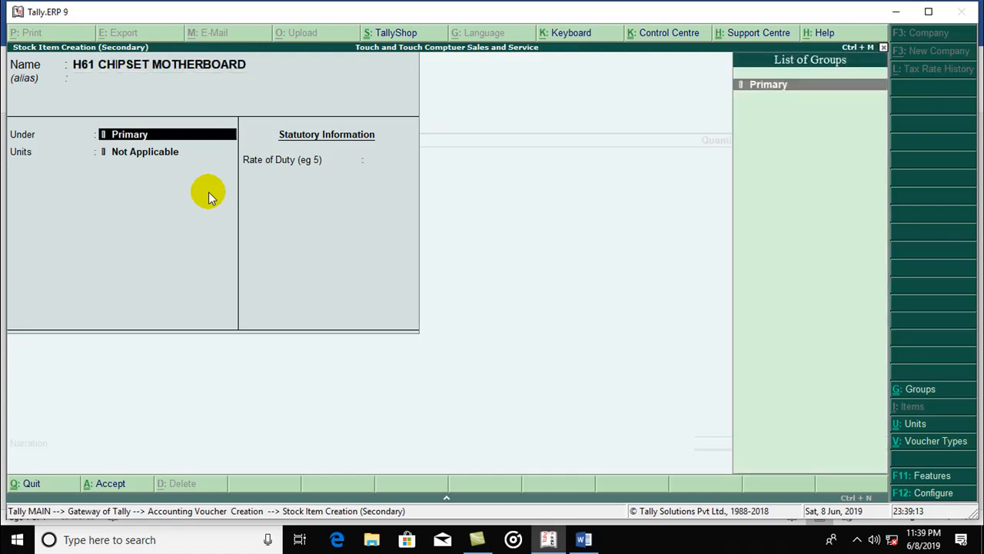
Step: Keep the motherboard item under Primary, create its simple unit "NOS." with formal name "NUMBER" and 0 decimal places, and save the item
key(Return)
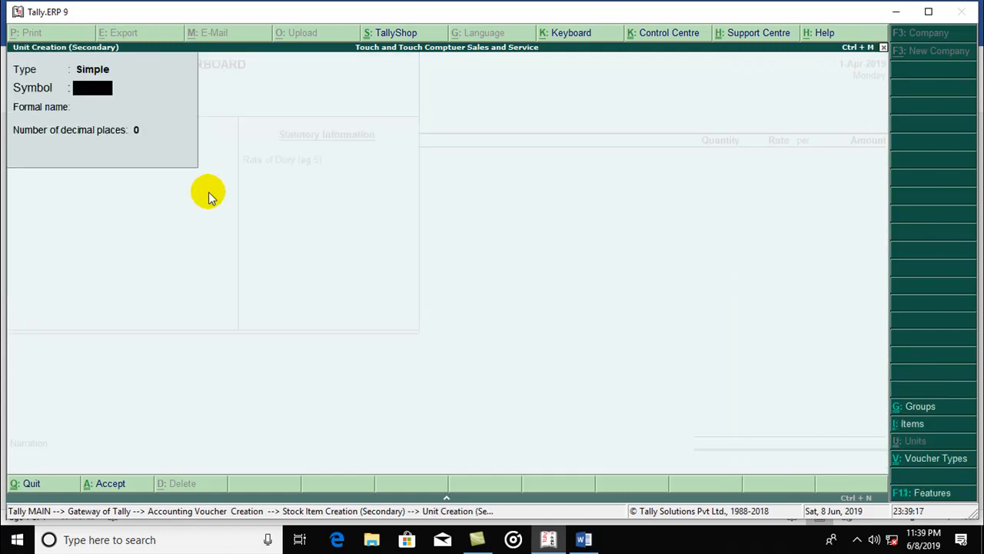
text(NOS.)
key(Return)
text(NUMBER)
key(Return)
key(Return)
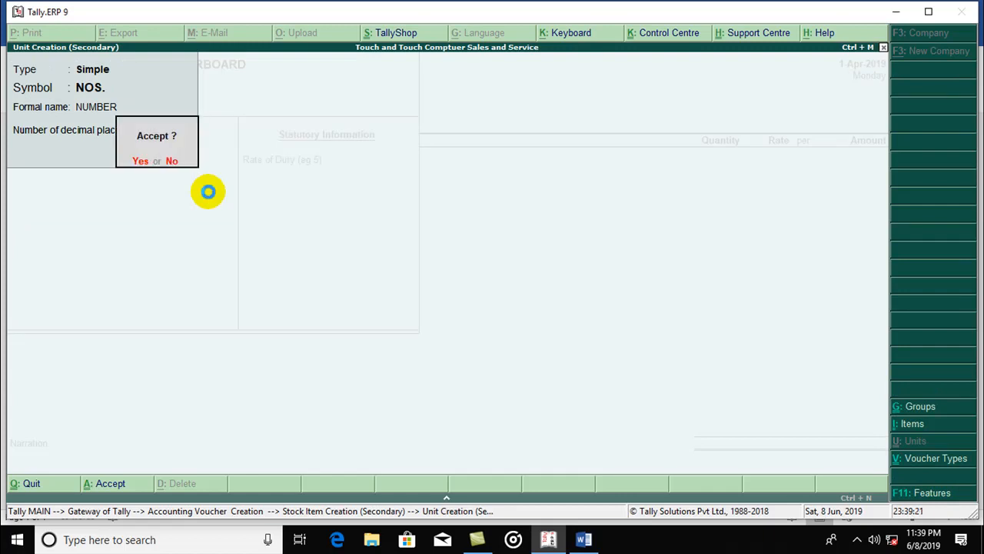
key(Return)
key(Return)
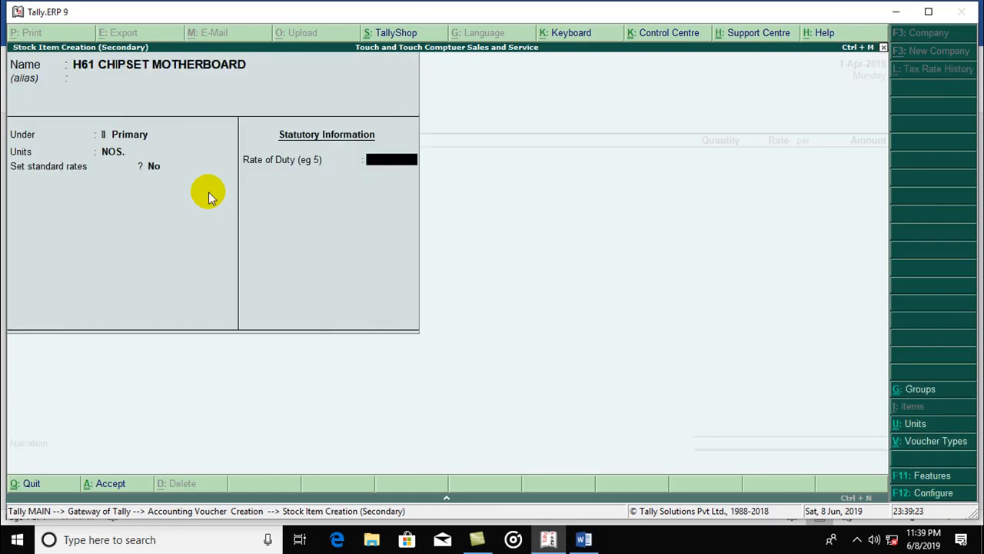
key(Return)
key(Return)
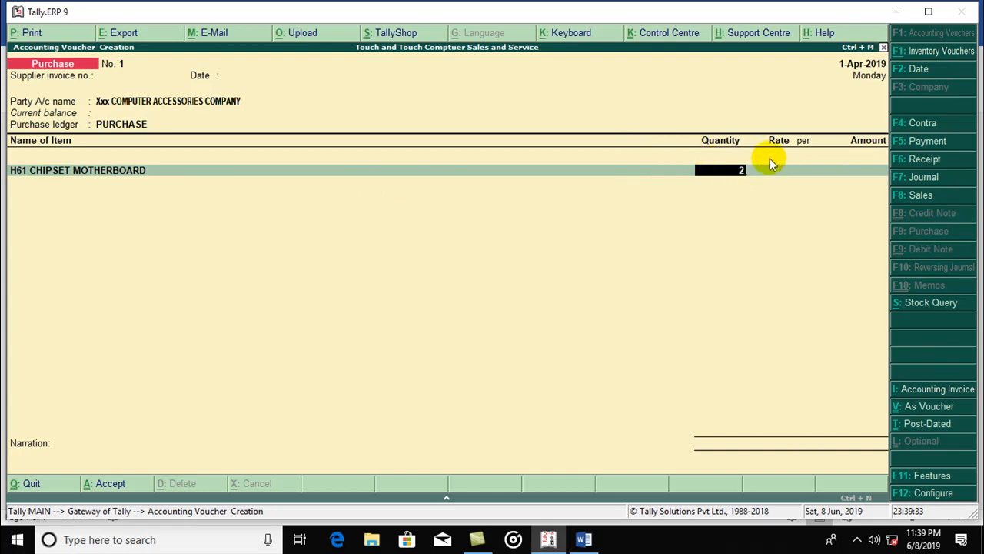
Step: Enter the motherboard line with quantity 2 NOS. at a rate of 4000 per NOS
key(Return)
text(4000)
key(Return)
key(Return)
key(Return)
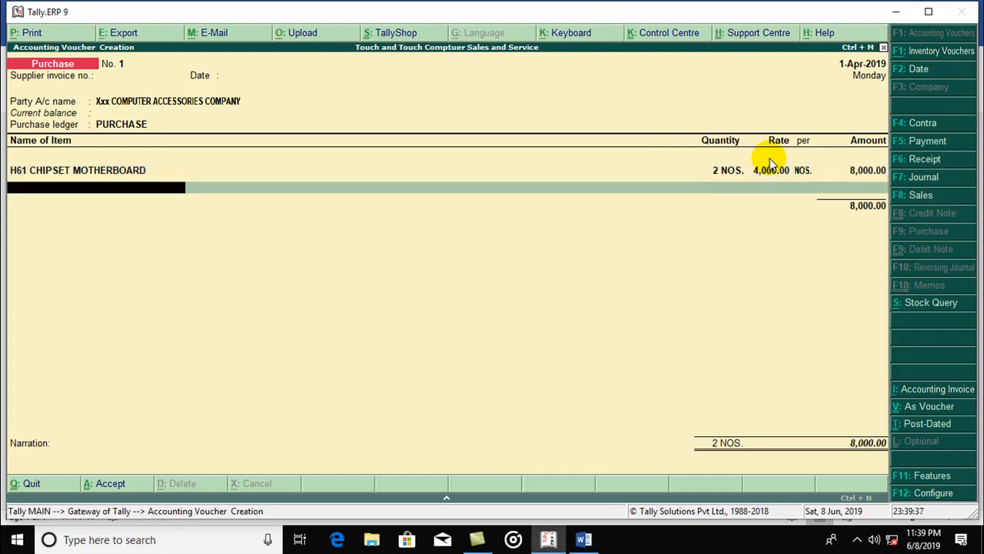
Step: Create the stock item "INTEL 4TH GEN PROCESSOR" under Primary with unit NOS. for the next voucher line
key(alt+c)
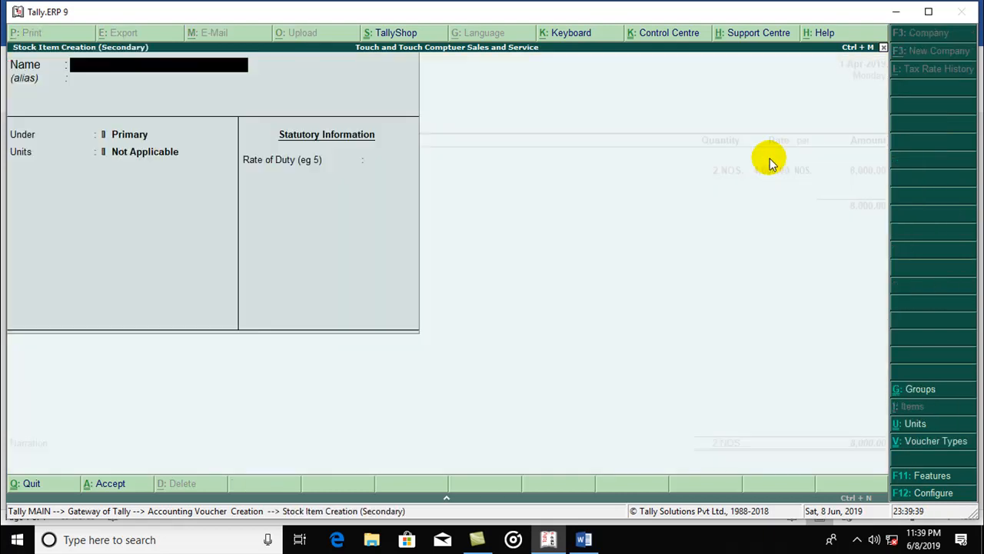
text(INTEL 4TH GEN PROCESSOR)
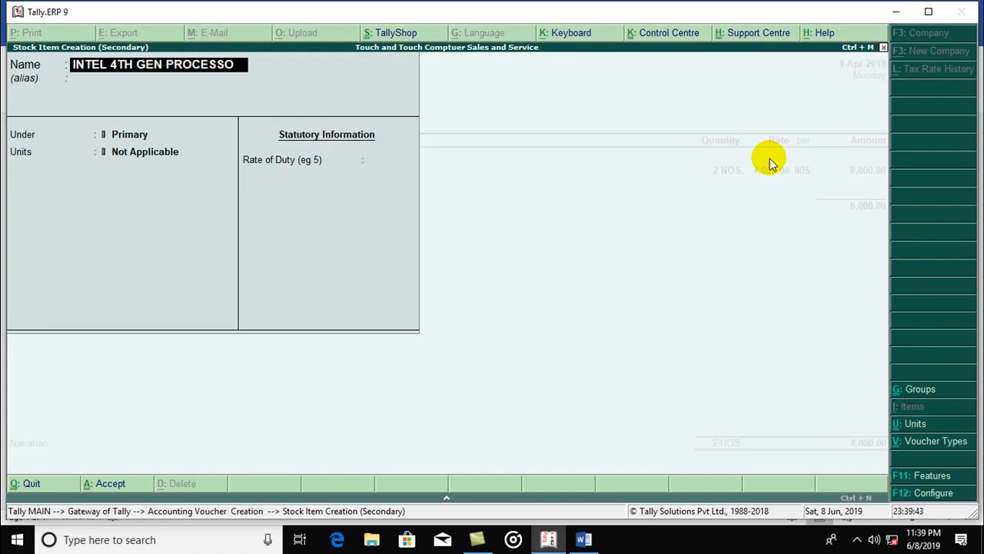
key(Return)
key(Return)
key(Return)
key(Down)
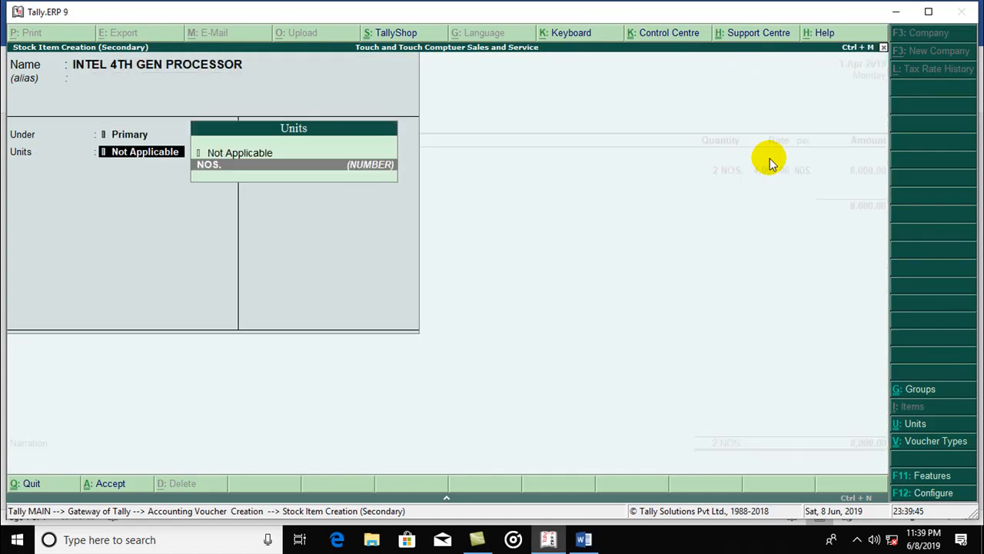
key(Return)
key(Return)
key(Return)
click(768, 158)
key(Return)
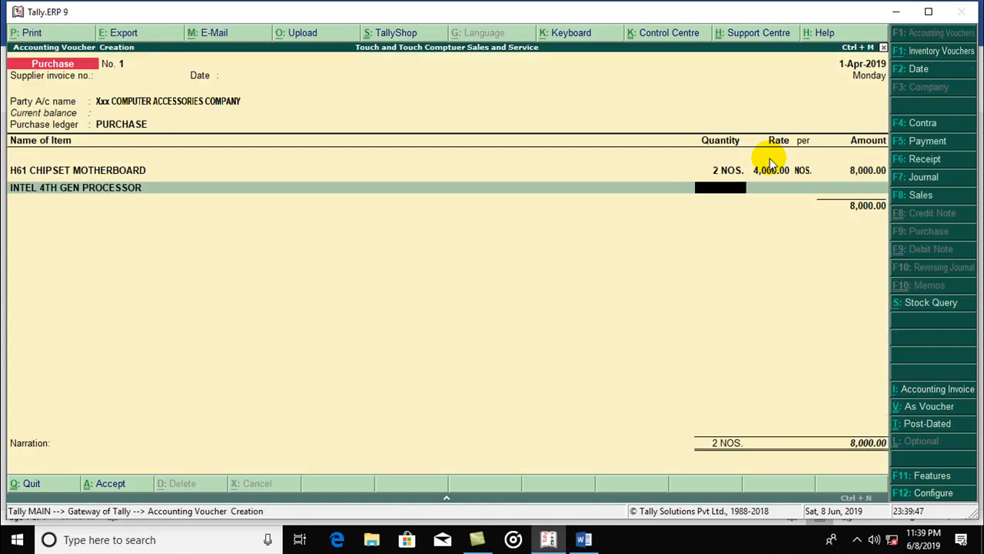
Step: Enter the processor line with quantity 2 NOS. at a rate of 3500 per NOS
text(2)
key(Return)
text(3500)
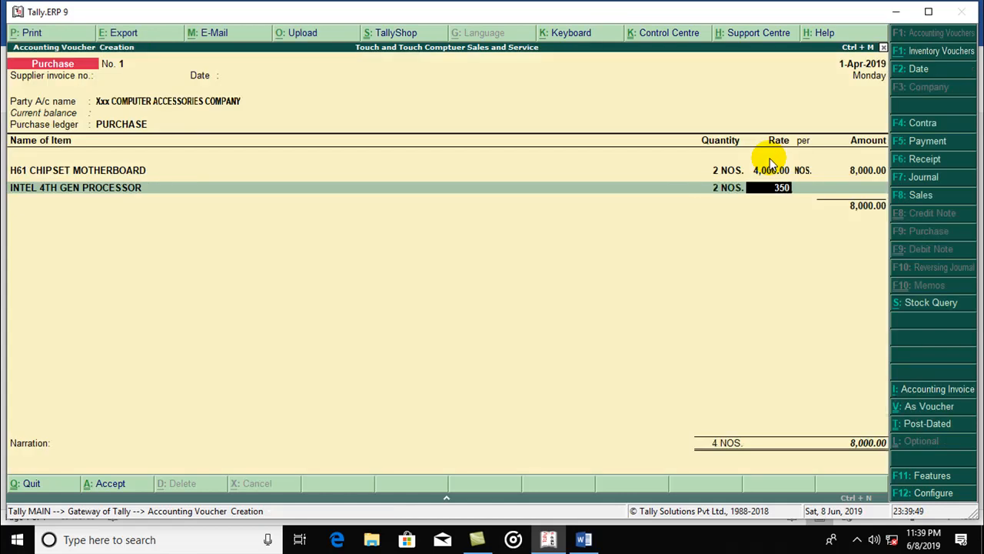
key(Return)
key(Return)
key(Return)
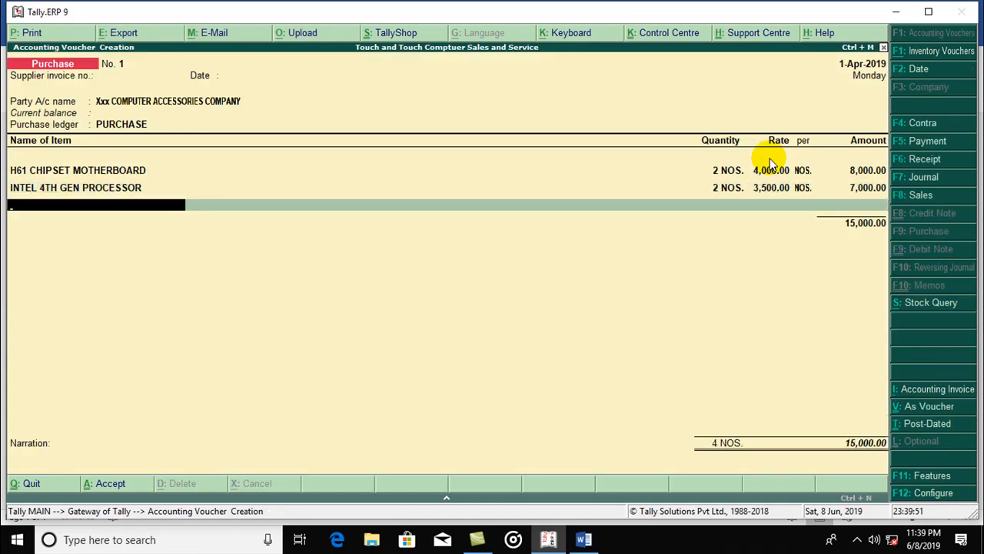
Step: Check the Word purchase list for the third part and create the stock item "DD4 RAM" under Primary with unit NOS
key(alt+Tab)
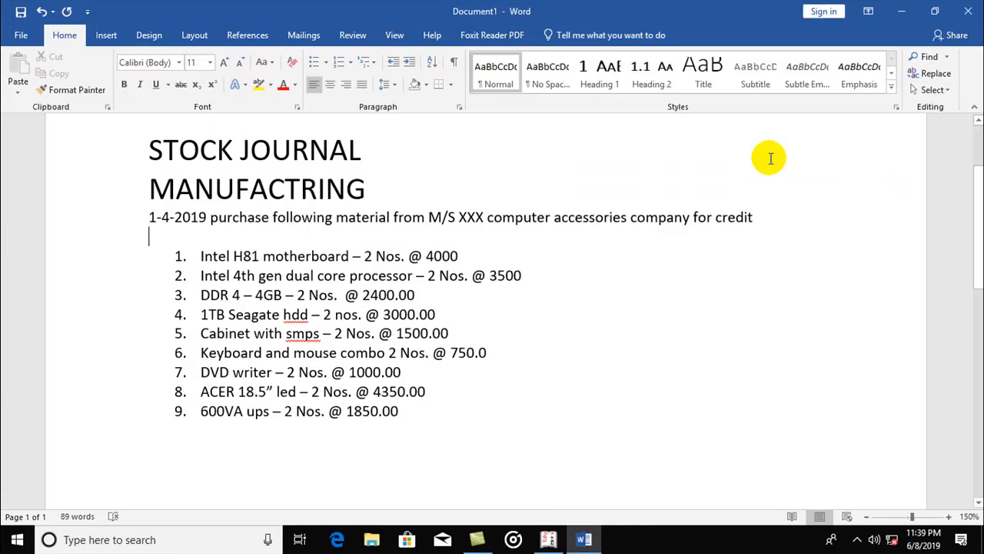
key(alt+Tab)
key(alt+c)
text(DD4)
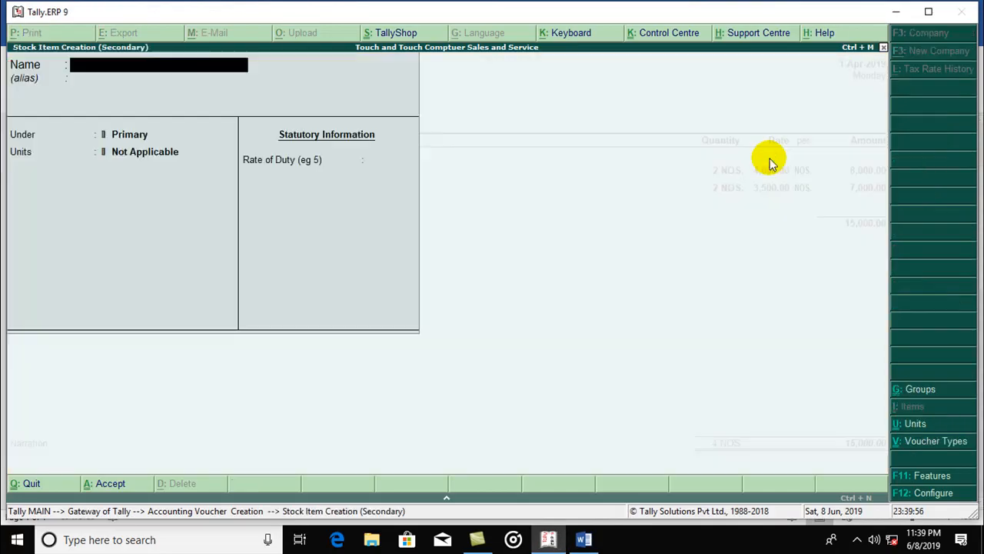
text( RAM)
key(Return)
key(Return)
key(Return)
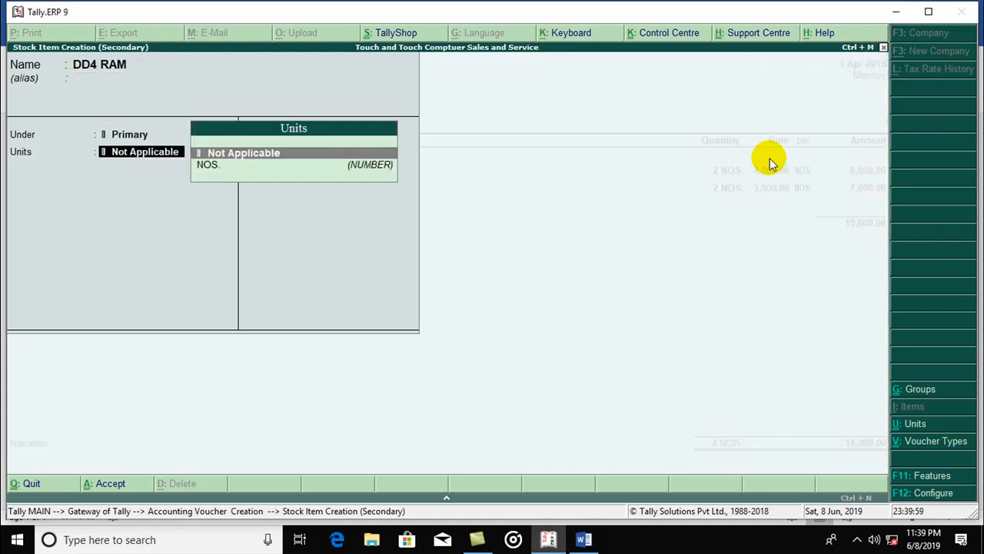
key(Down)
key(Return)
key(Return)
key(Return)
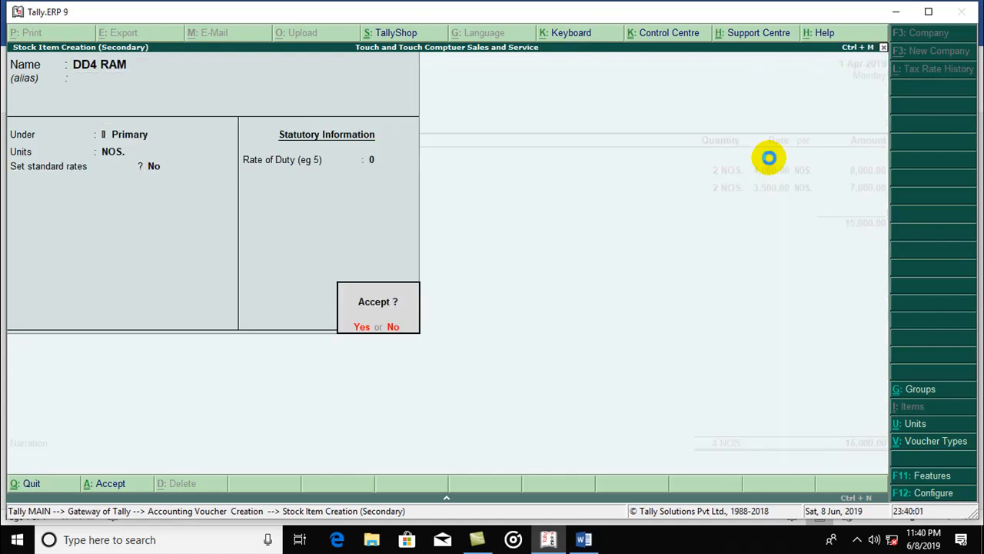
key(Return)
Step: Consult the RAM entry in the Word list and enter its voucher line with quantity 2 NOS. at a rate of 2400
key(alt+Tab)
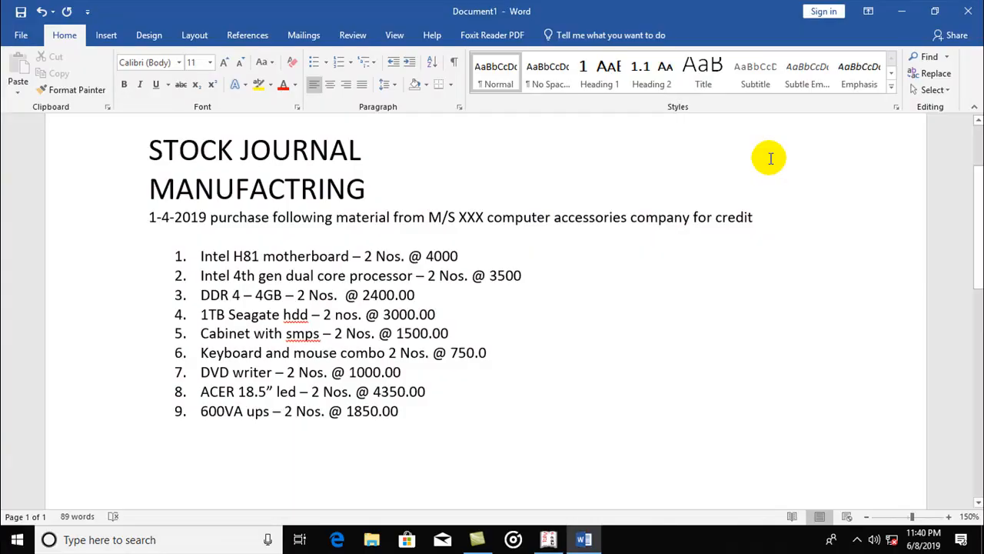
key(alt+Tab)
text(2)
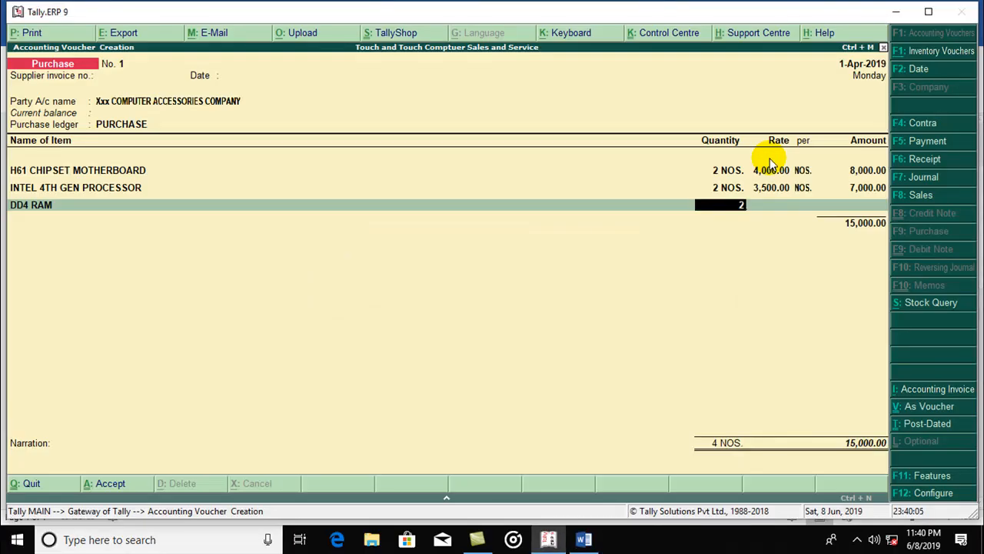
key(Return)
text(2400)
key(Return)
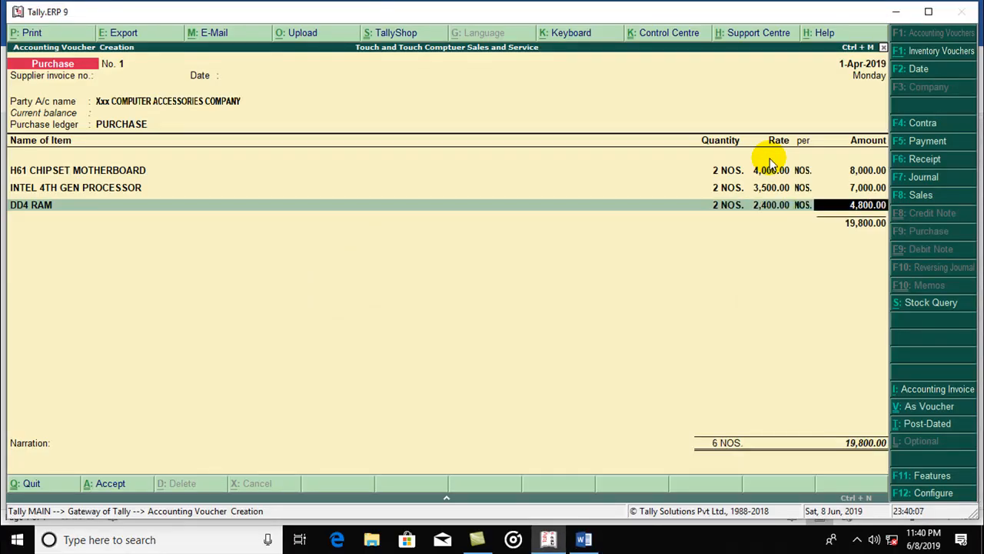
key(Return)
Step: Check the Word purchase list for the fourth part and create the stock item "SEAGATE HDD 1TB" under Primary with unit NOS
key(alt+Tab)
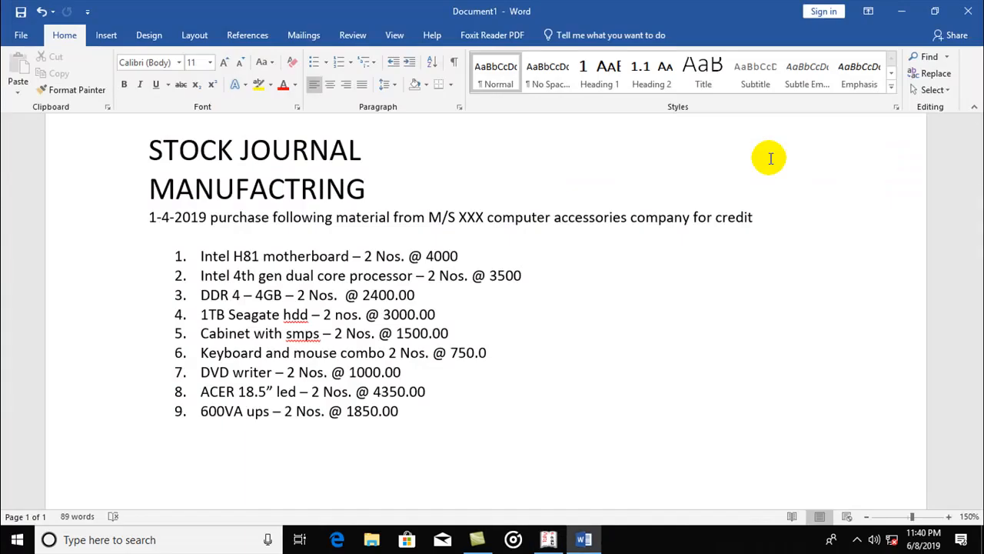
key(alt+Tab)
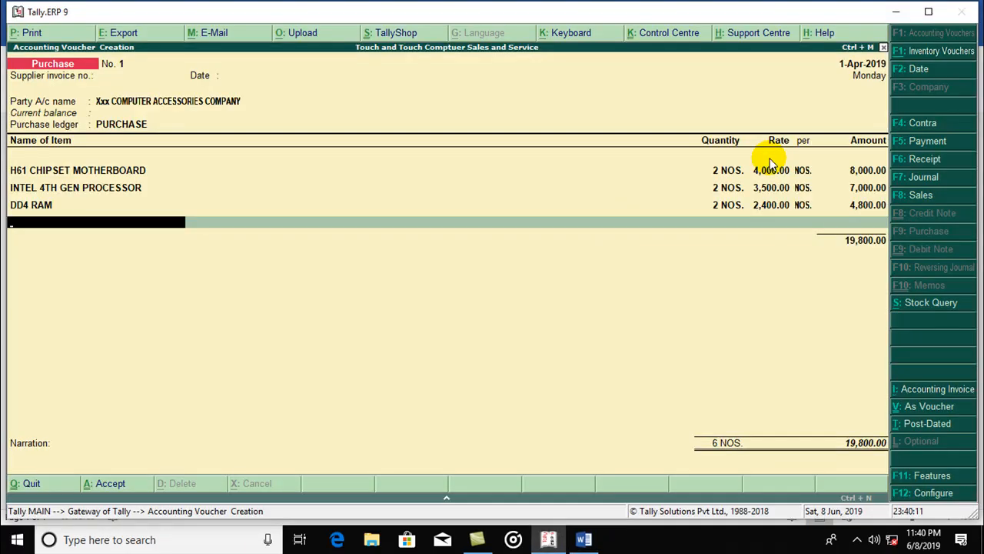
key(alt+c)
text(SEAGAT)
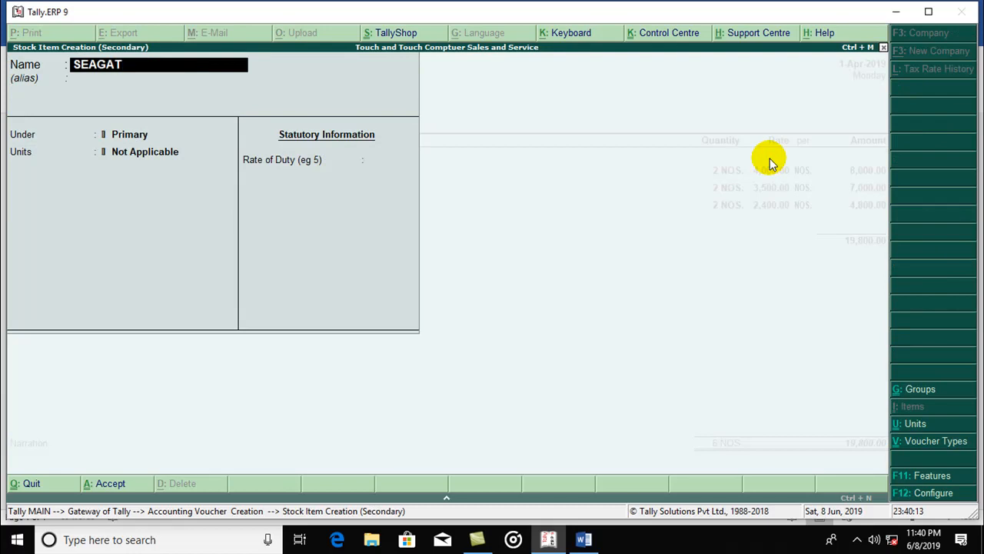
text(E HDD 1 T)
text(TB)
key(Return)
key(Return)
key(Return)
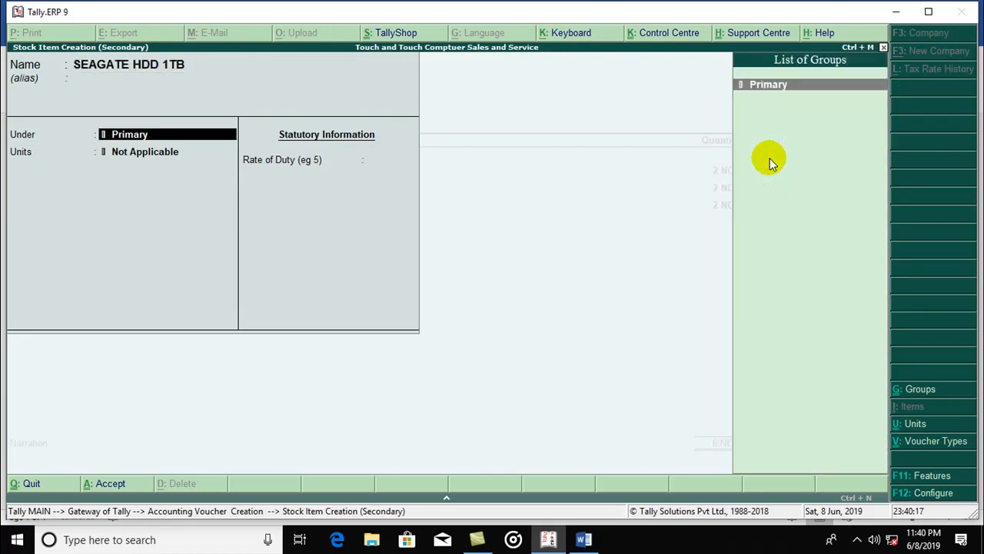
key(Down)
key(Return)
key(Return)
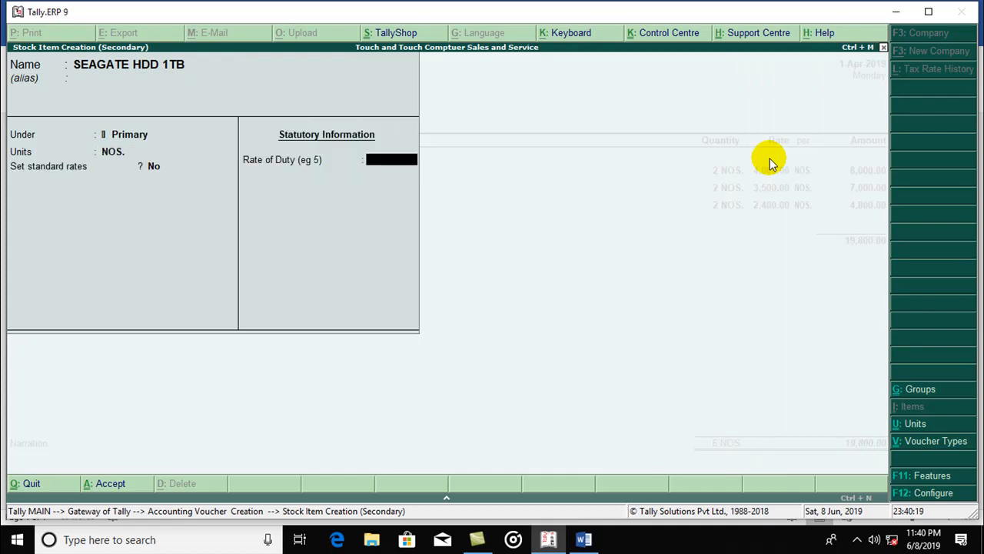
key(Return)
key(Return)
Step: Consult the hard disk entry in the Word list and enter its voucher line with quantity 2 NOS. at a rate of 3000
key(alt+Tab)
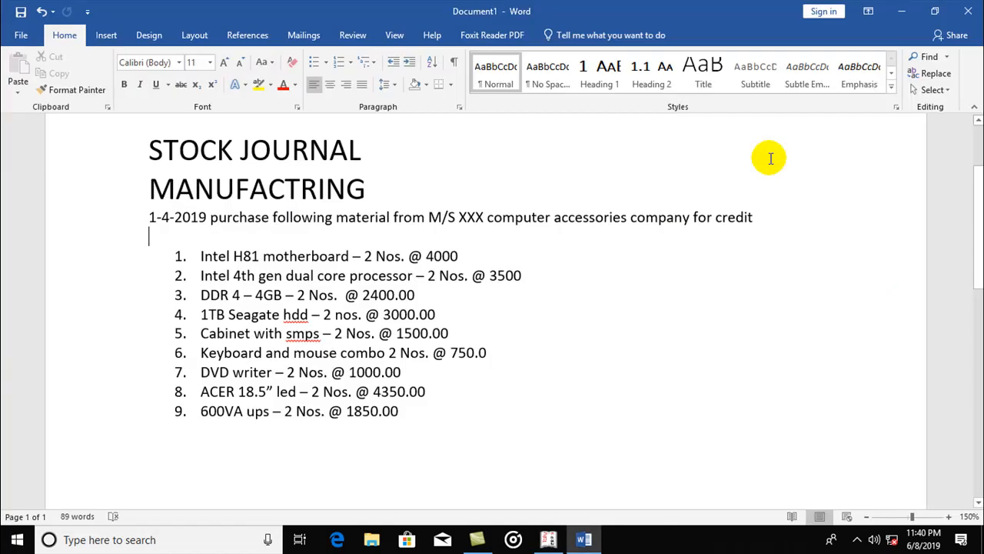
key(alt+Tab)
text(300)
key(BackSpace)
key(BackSpace)
key(BackSpace)
text(2)
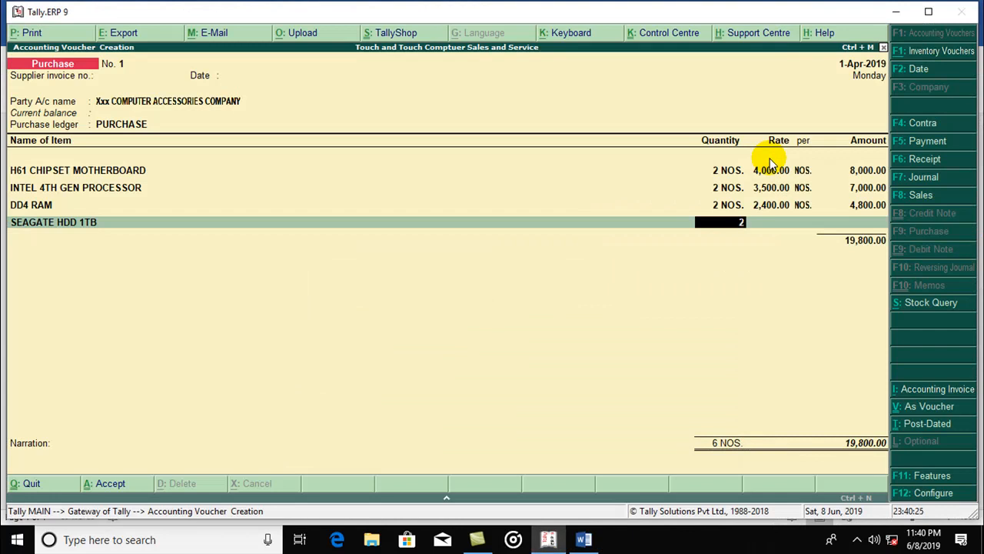
key(Return)
text(3000)
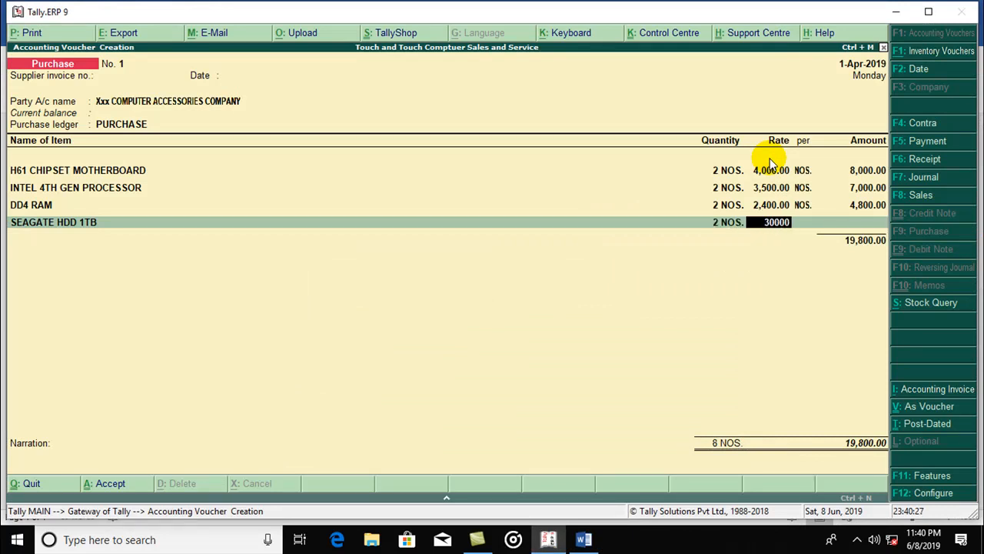
key(Return)
key(Return)
Step: Check the Word purchase list for the fifth part and create the stock item "CABINET WITH SMPS" under Primary with unit NOS
key(alt+Tab)
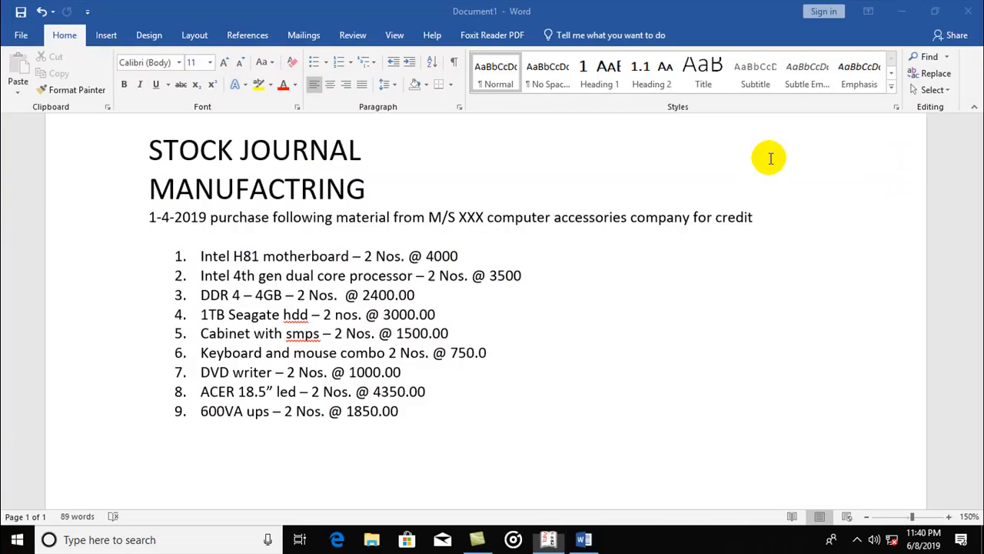
key(alt+Tab)
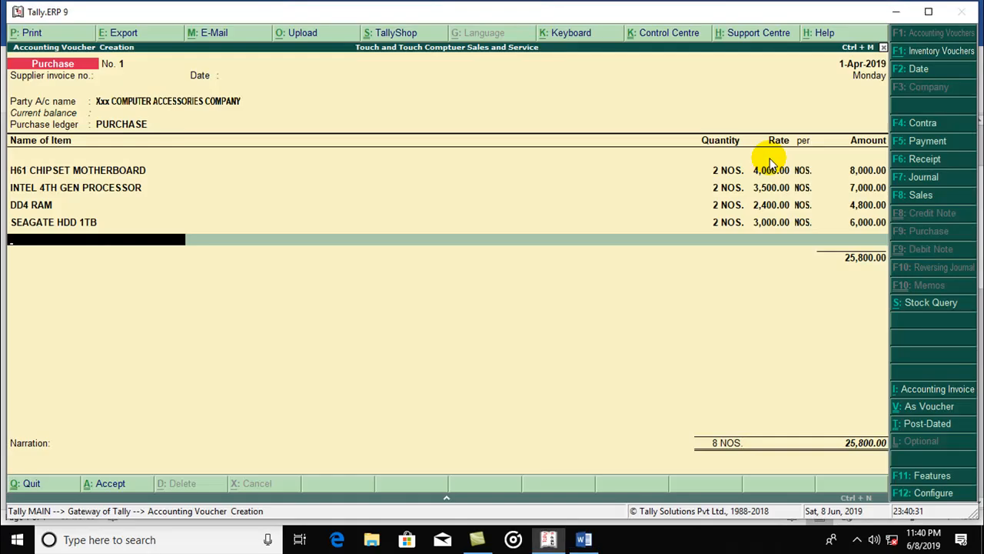
key(alt+c)
text(CABINET)
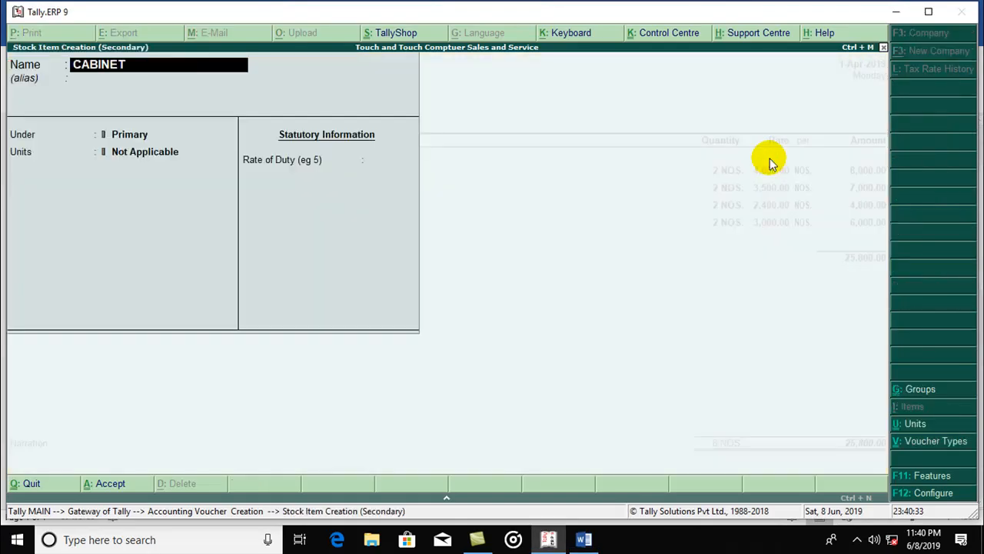
text( WITH SMPS)
key(Return)
key(Return)
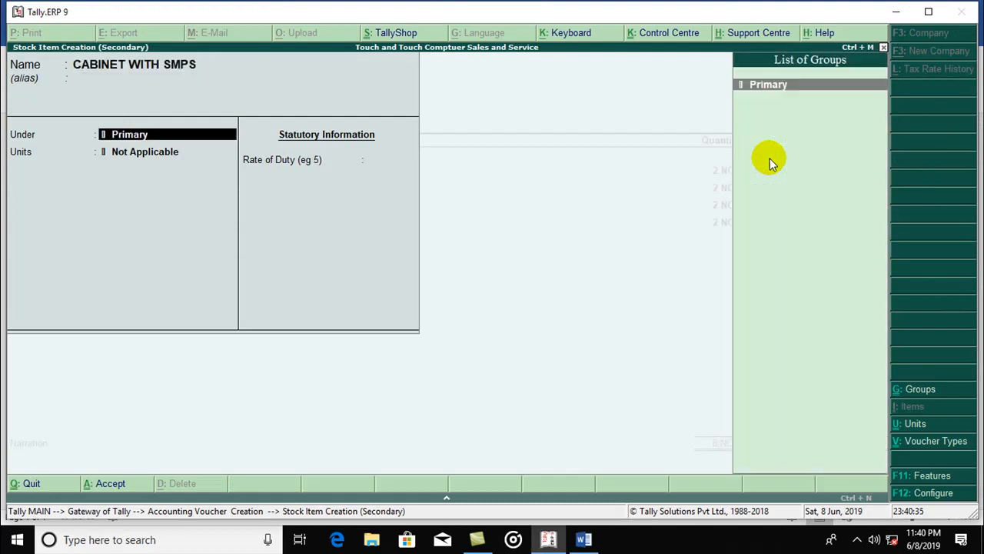
key(Down)
key(Return)
key(Return)
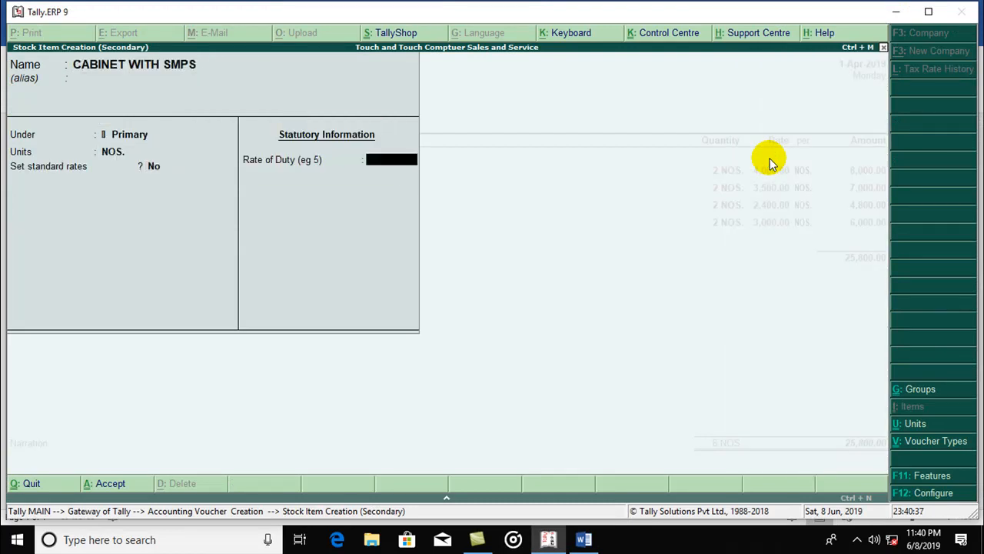
key(Return)
key(Return)
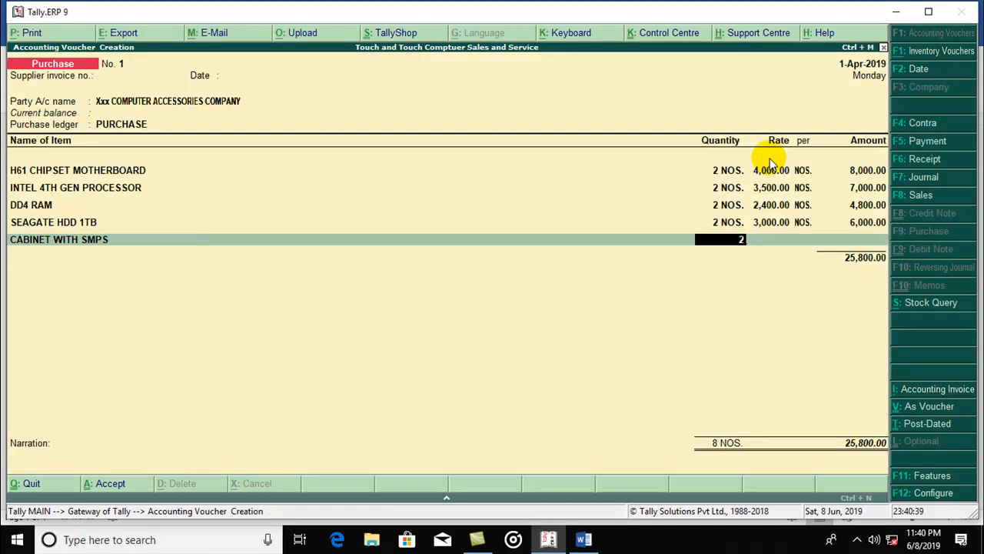
Step: Enter the cabinet's voucher line with quantity 2 NOS. at a rate of 1500
key(Return)
text(1500)
key(Return)
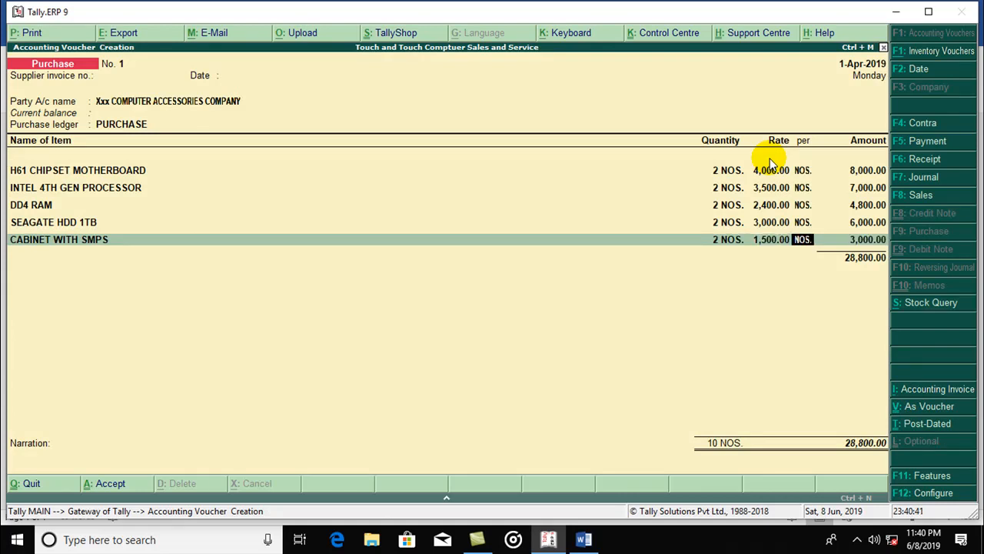
key(Return)
key(Return)
Step: Consult the sixth entry in the Word list and create the stock item "KEYBOARD AND MOUSE" under Primary with unit NOS
key(alt+Tab)
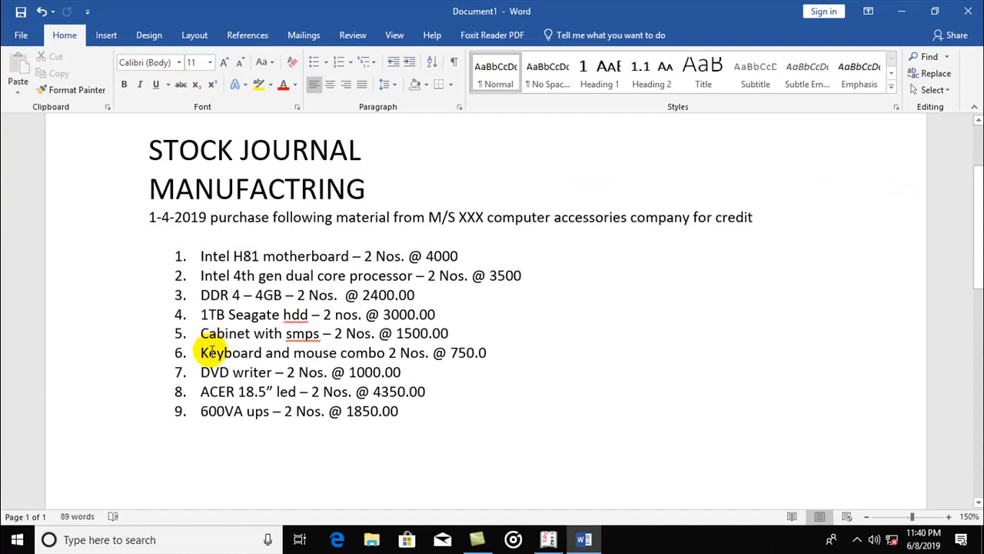
drag(201, 352, 510, 352)
key(alt+Tab)
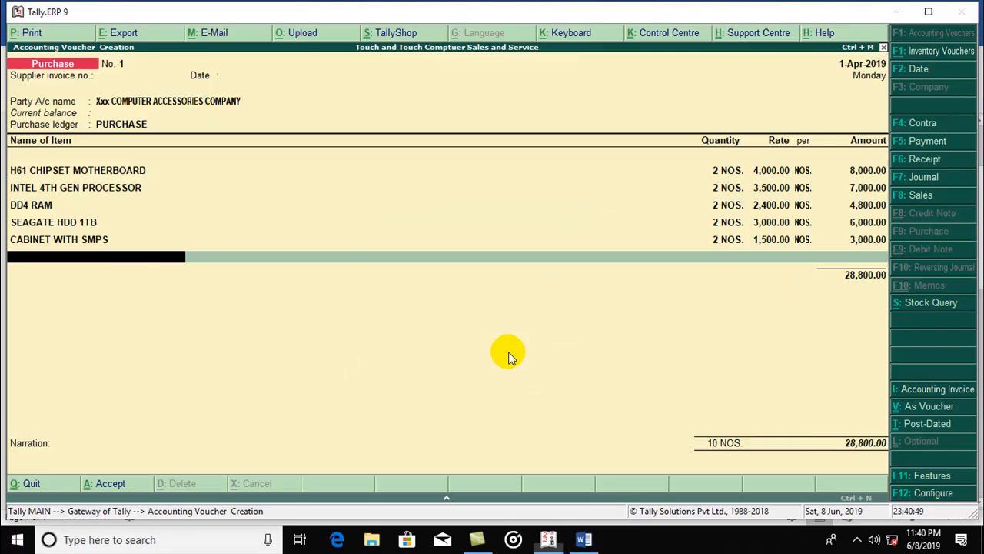
key(alt+c)
text(KEYBOARD AND)
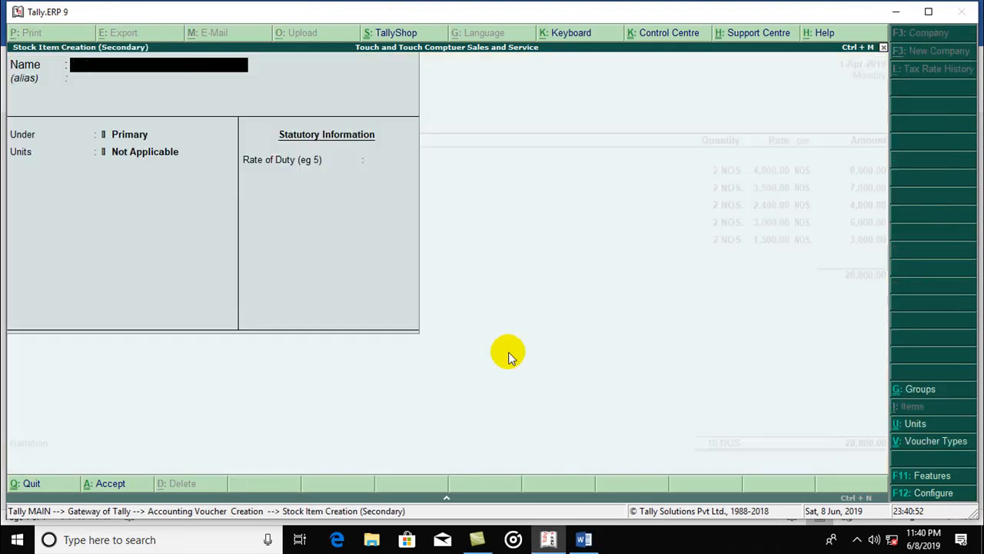
text( MOUSE)
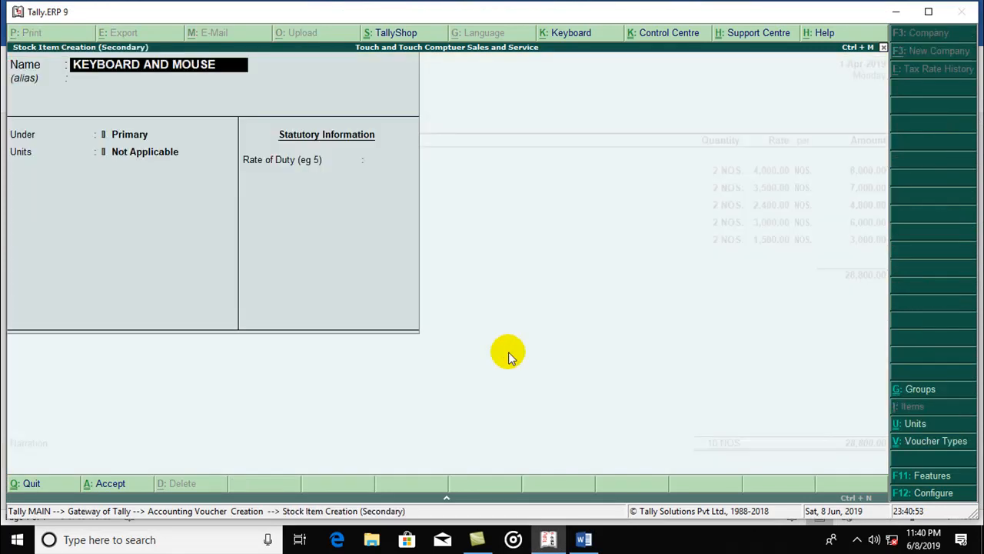
key(Return)
key(Return)
key(Return)
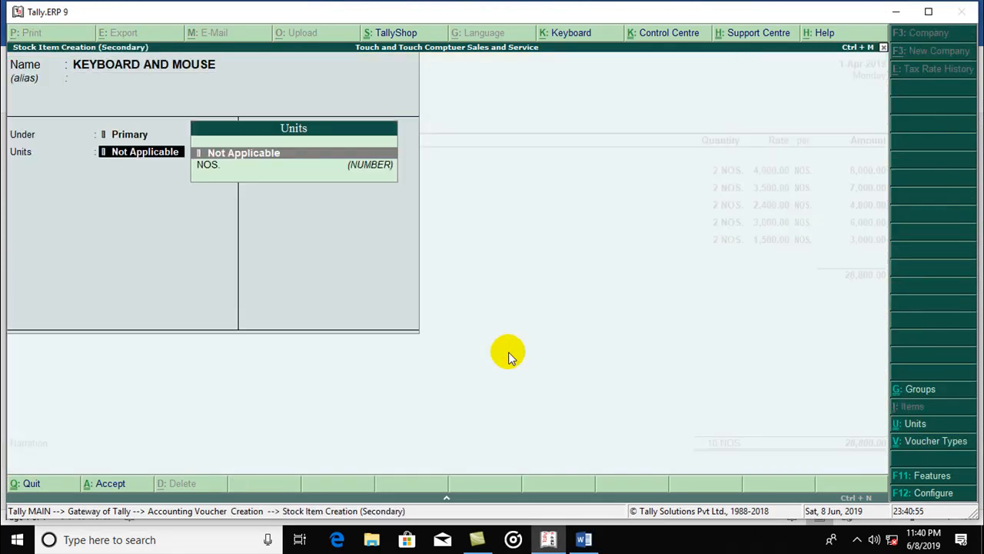
key(Down)
key(Return)
key(Return)
key(Return)
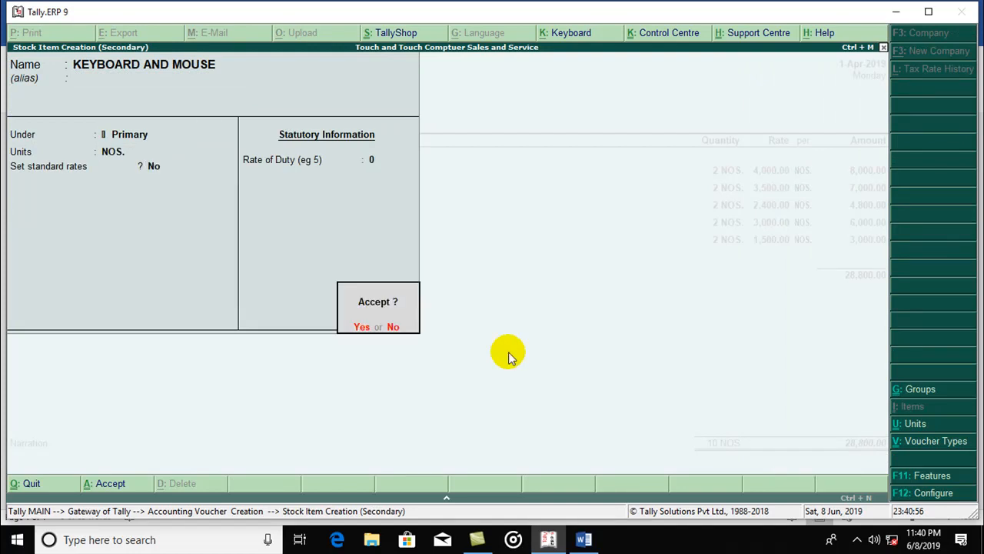
key(Return)
Step: Enter the keyboard and mouse voucher line with quantity 2 NOS. at a rate of 750
key(Return)
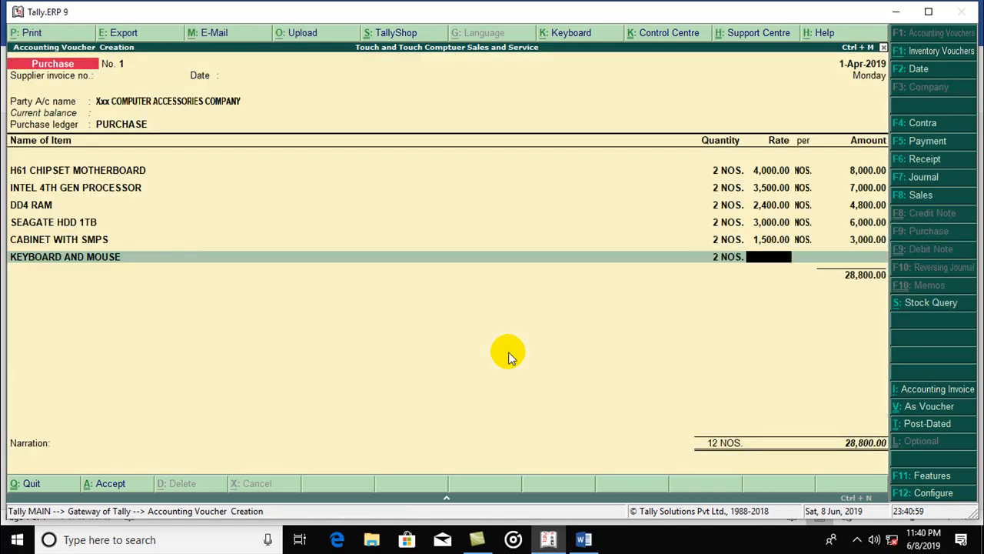
text(750)
key(Return)
key(Return)
key(Return)
Step: Check the Word purchase list for the seventh part and create the stock item "DVD WRITER" under Primary with unit NOS
key(alt+Tab)
key(alt+Tab)
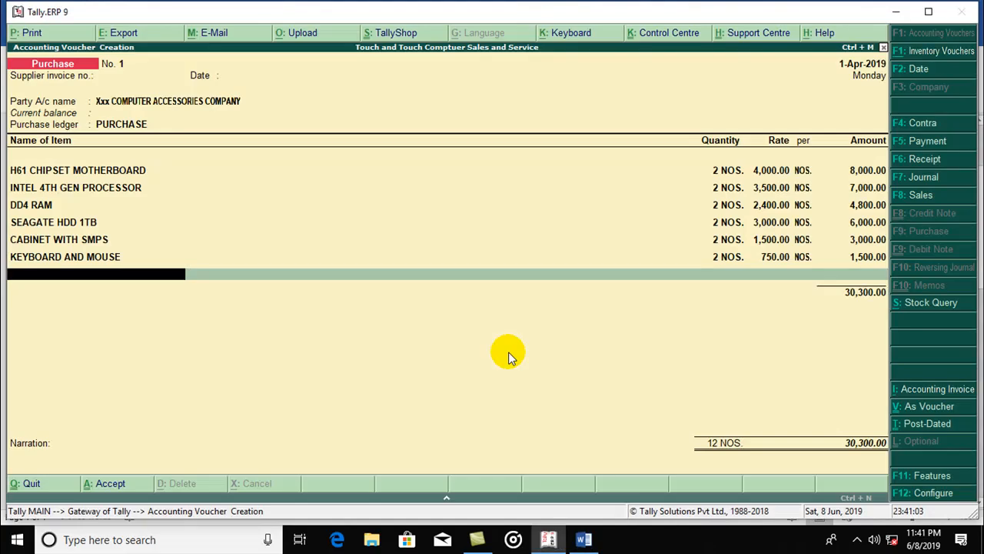
text(dd)
key(BackSpace)
key(BackSpace)
key(alt+c)
text(DVD WRITER)
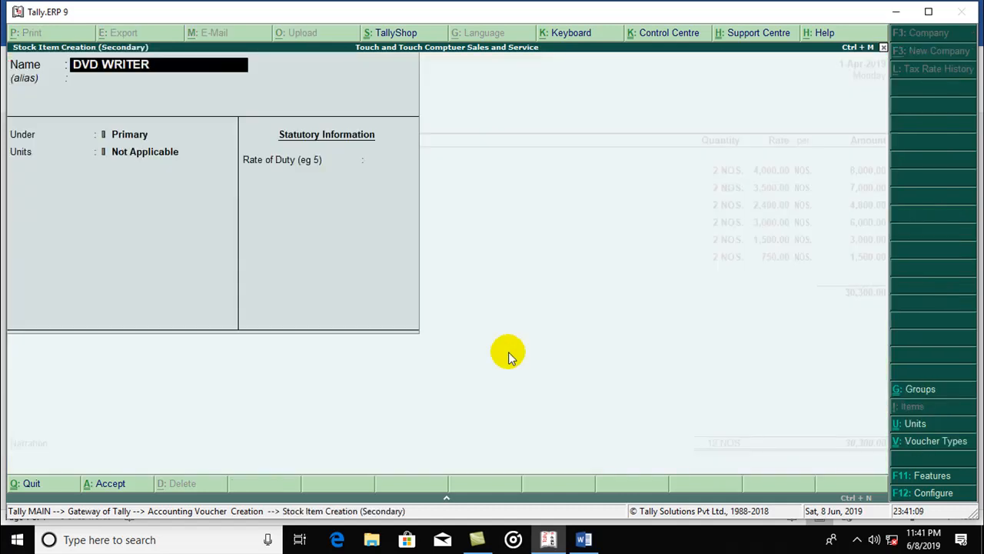
key(Return)
key(Return)
key(Return)
key(Down)
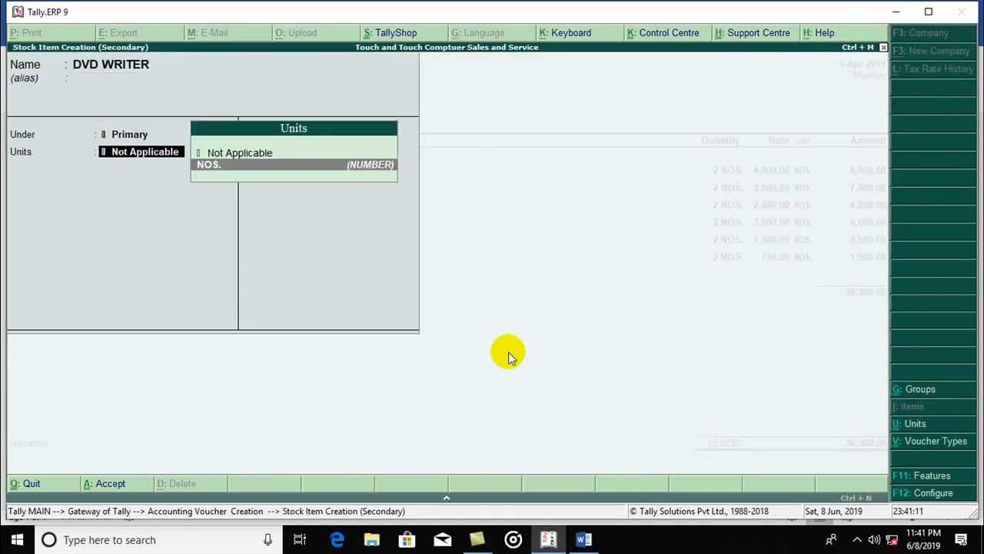
key(Return)
key(Return)
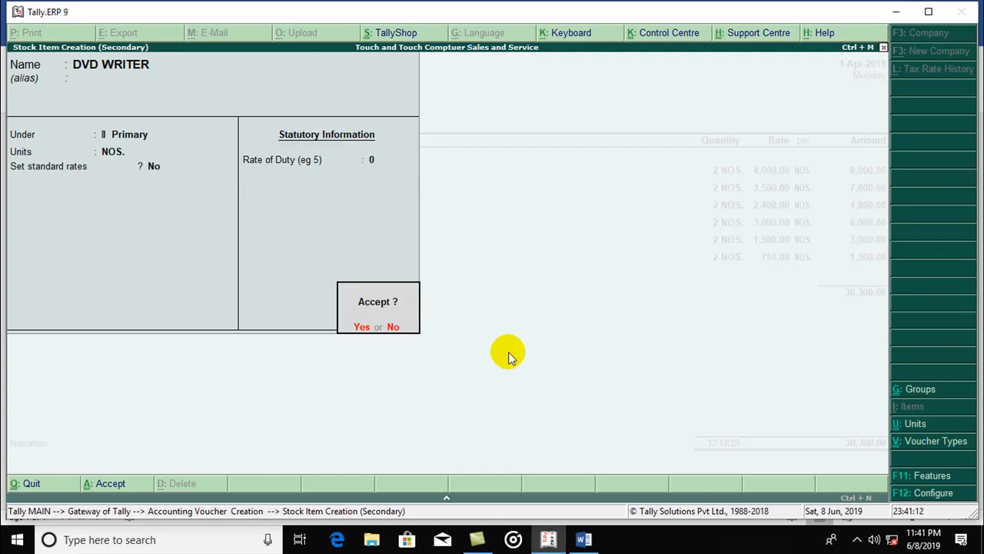
key(Return)
Step: Enter the DVD writer's voucher line with quantity 2 NOS. at a rate of 1000
text(2)
key(Return)
text(1000)
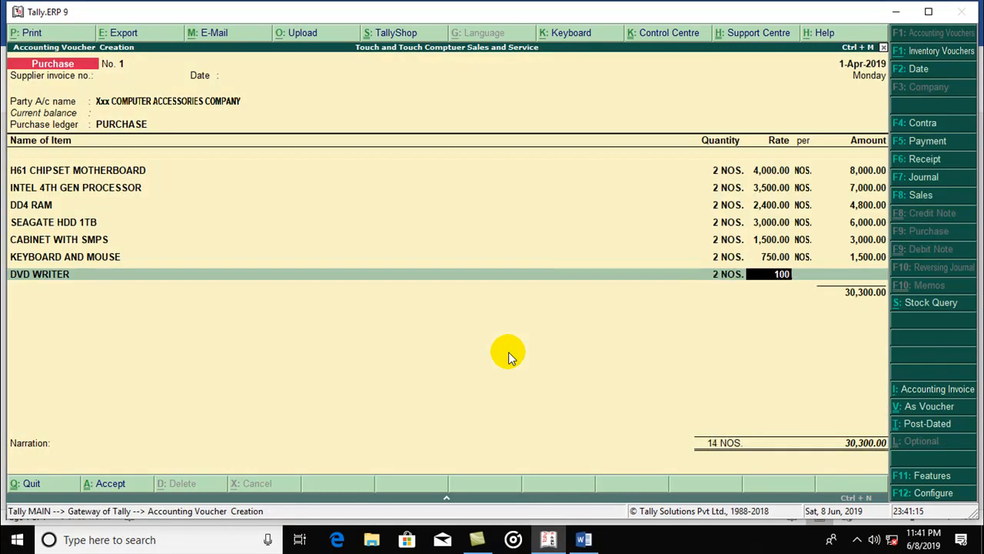
key(Return)
key(Return)
key(Return)
Step: Check the Word purchase list for the eighth part and create the stock item ACER 18.5" with unit NOS
key(alt+Tab)
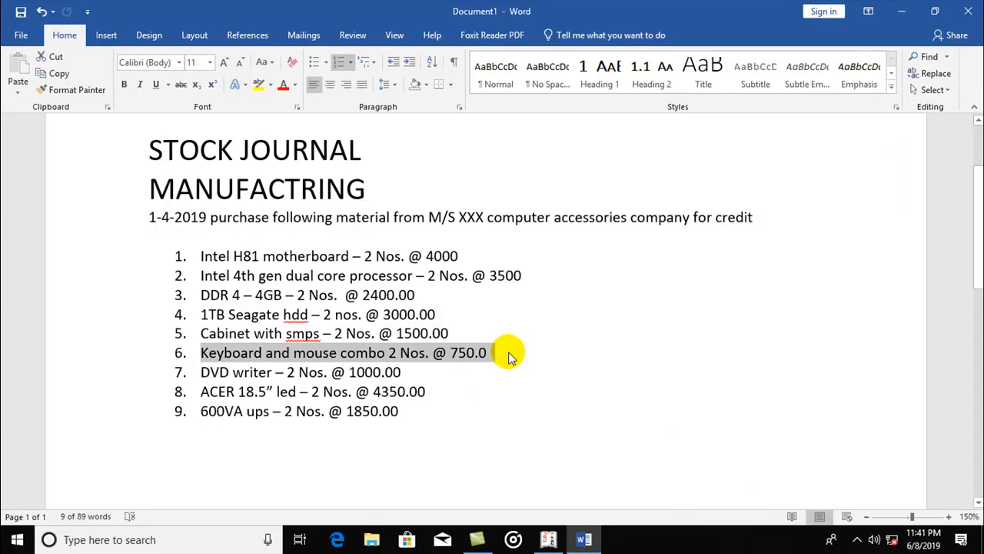
key(alt+Tab)
key(alt+c)
text(ACER 18.5)
key(BackSpace)
key(BackSpace)
text(.5)
key(Return)
key(Return)
key(Return)
key(Down)
key(Return)
key(Return)
key(Return)
key(Return)
Step: Enter the Acer monitor's voucher line with quantity 2 NOS. at a rate of 4350
text(2)
key(Return)
text(4350)
key(Return)
key(Return)
key(Return)
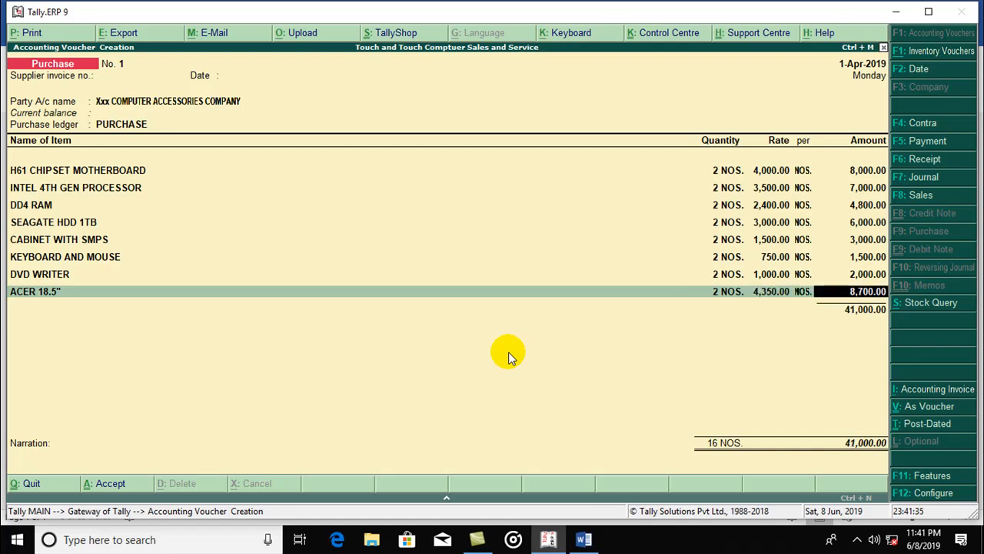
Step: Check the Word purchase list for the ninth part and create the stock item "600VA UPS" with unit NOS
key(alt+Tab)
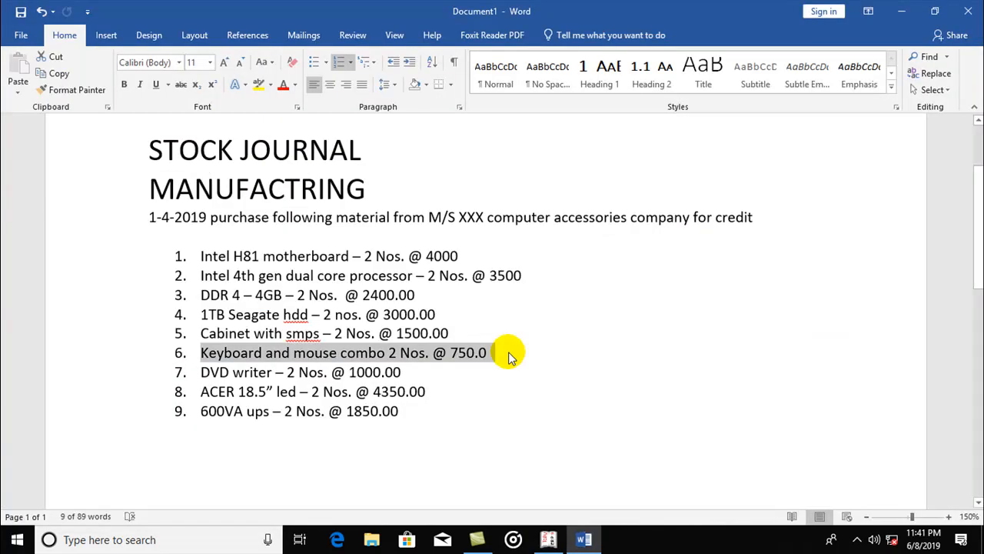
key(alt+Tab)
key(alt+c)
text(6001VA)
key(BackSpace)
key(BackSpace)
key(BackSpace)
text(VA UPS)
key(Return)
key(Return)
key(Return)
key(Down)
key(Return)
key(Return)
key(Return)
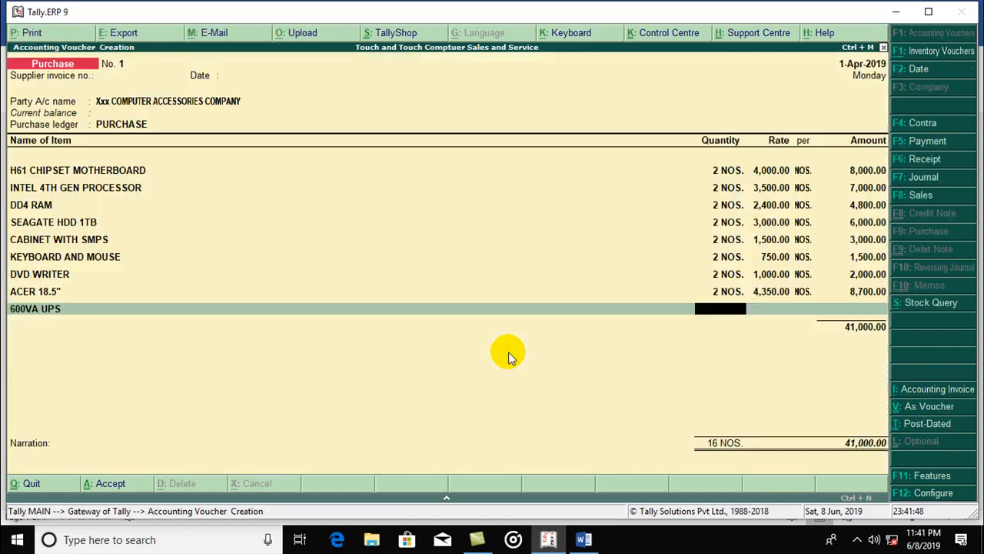
Step: Enter the UPS voucher line with quantity 2 NOS. at a rate of 1850 and end the item list
text(2)
key(Return)
text(1,850)
key(Return)
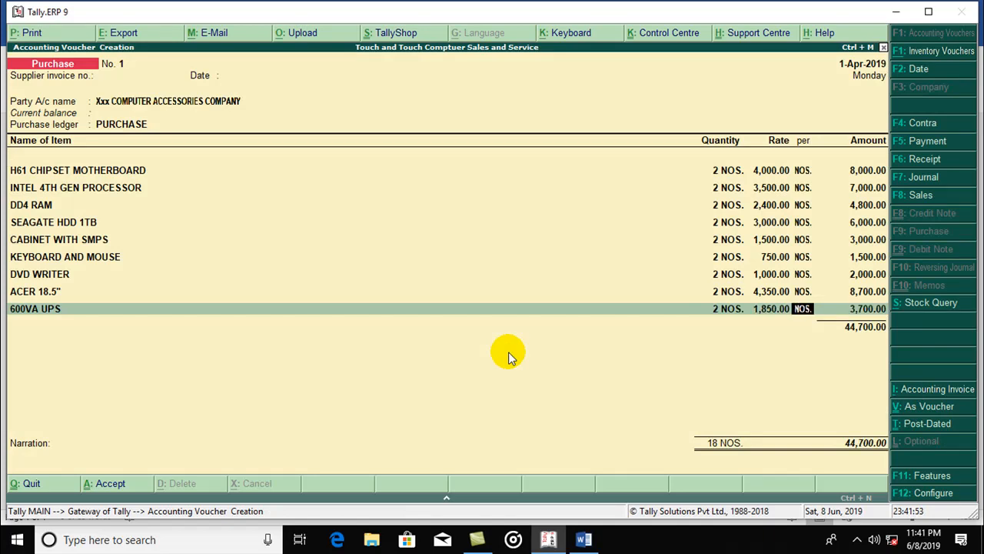
key(Return)
key(Return)
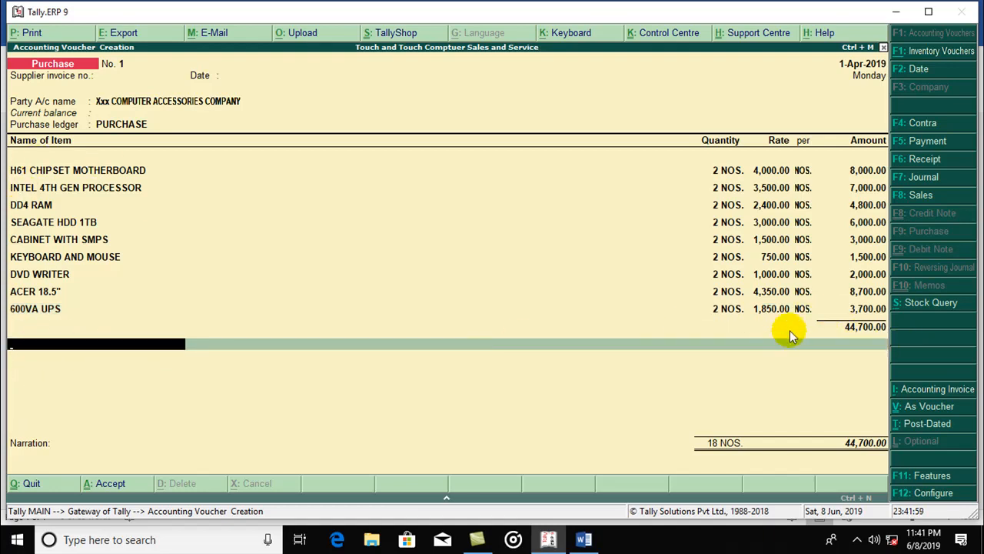
click(854, 309)
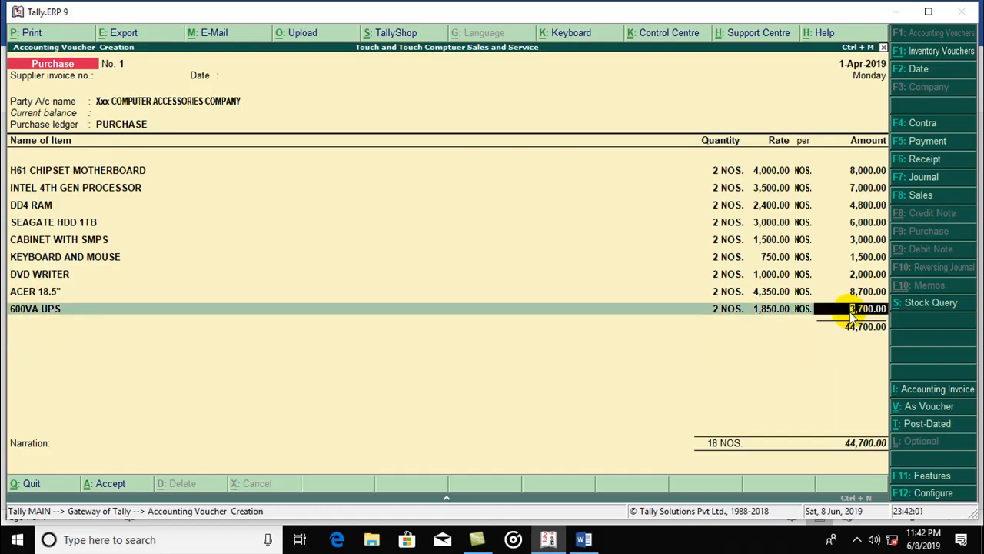
key(Return)
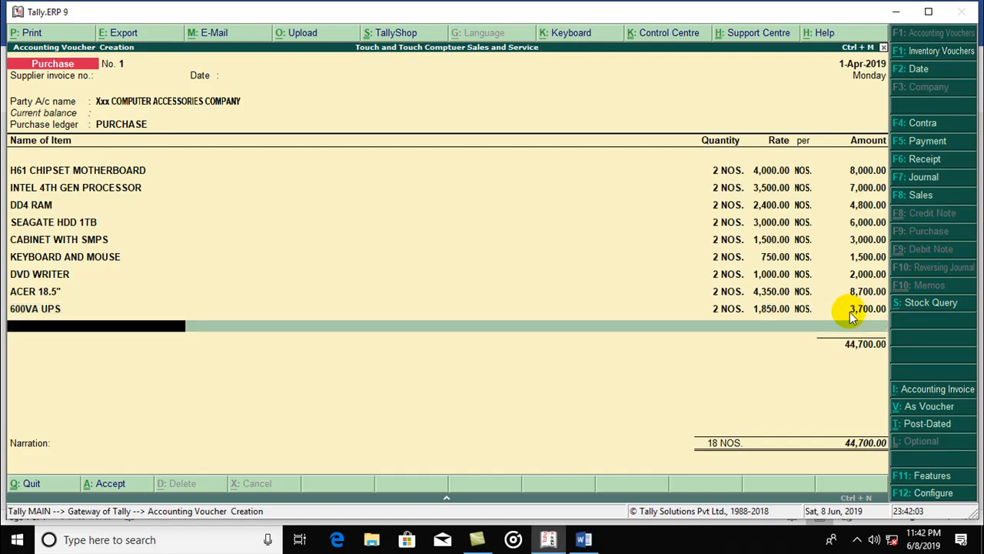
key(Return)
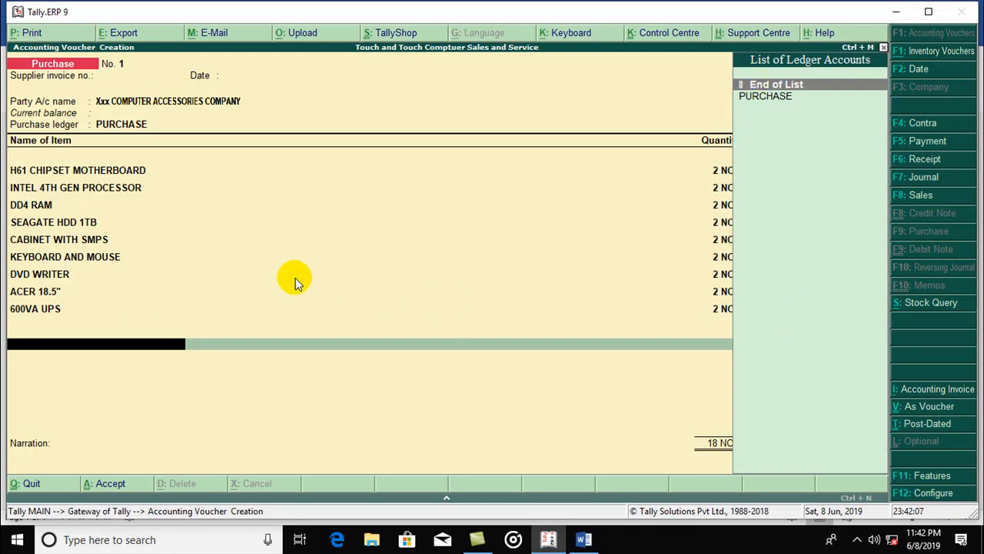
Step: Create the ledger "DISCOUNT RECEIVED" under Indirect Incomes and apply it to the purchase voucher at a rate of -5%
key(alt+c)
text(DISCOUNT RECE)
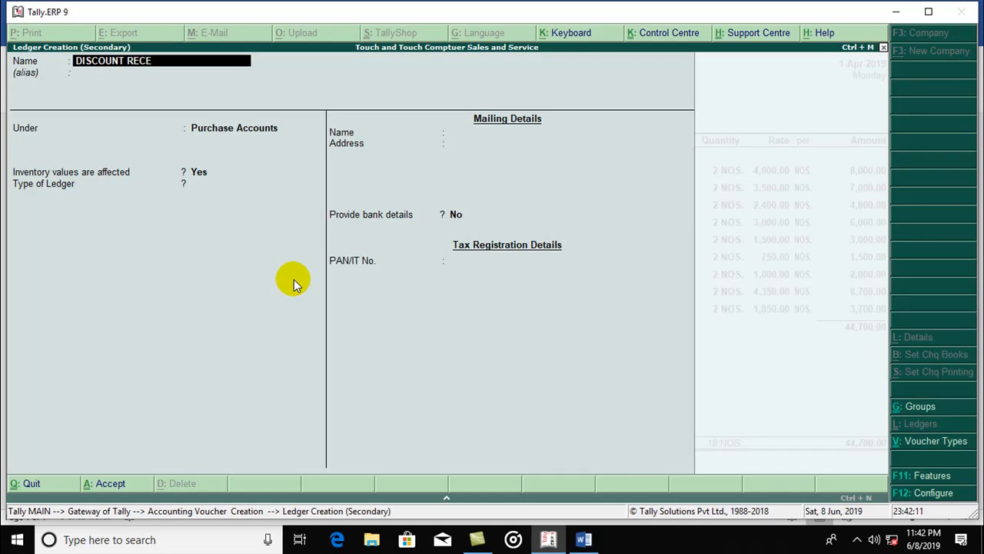
text(IVED)
key(Return)
key(Return)
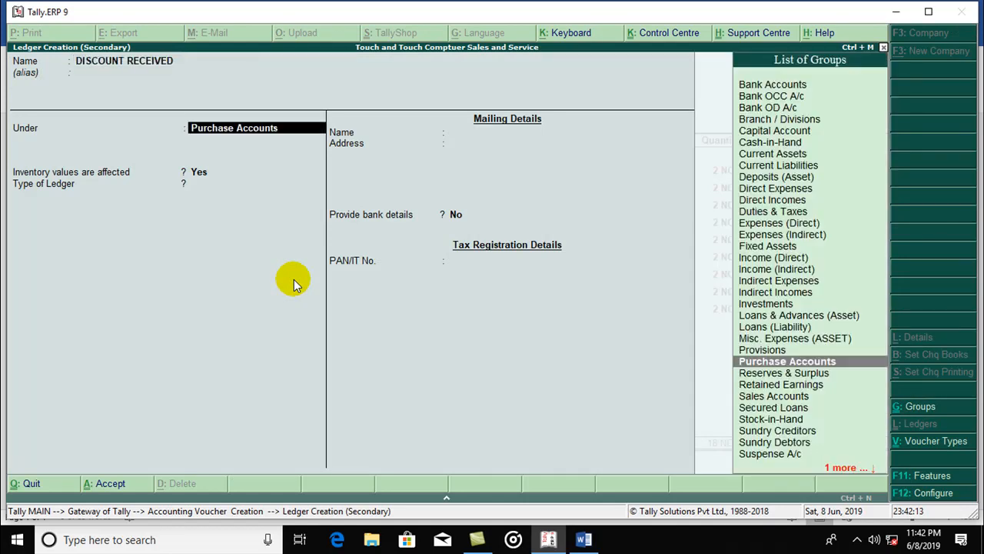
text(IND)
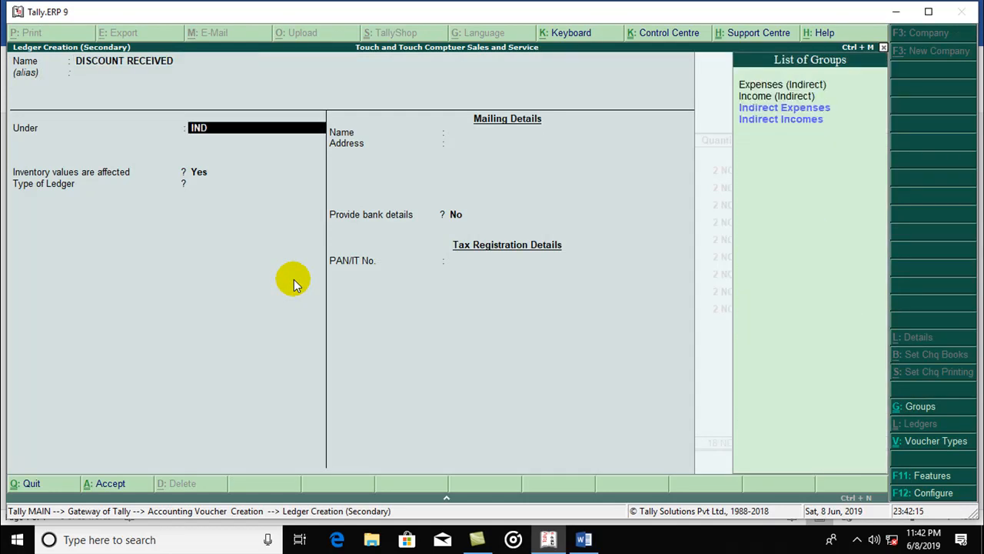
text(IRECTINV)
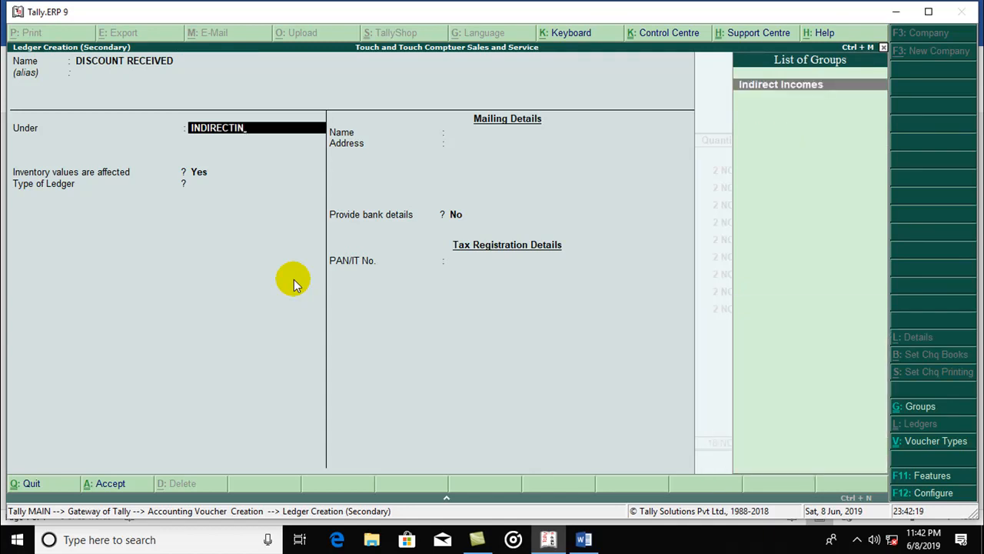
key(Return)
key(Return)
key(Return)
key(Return)
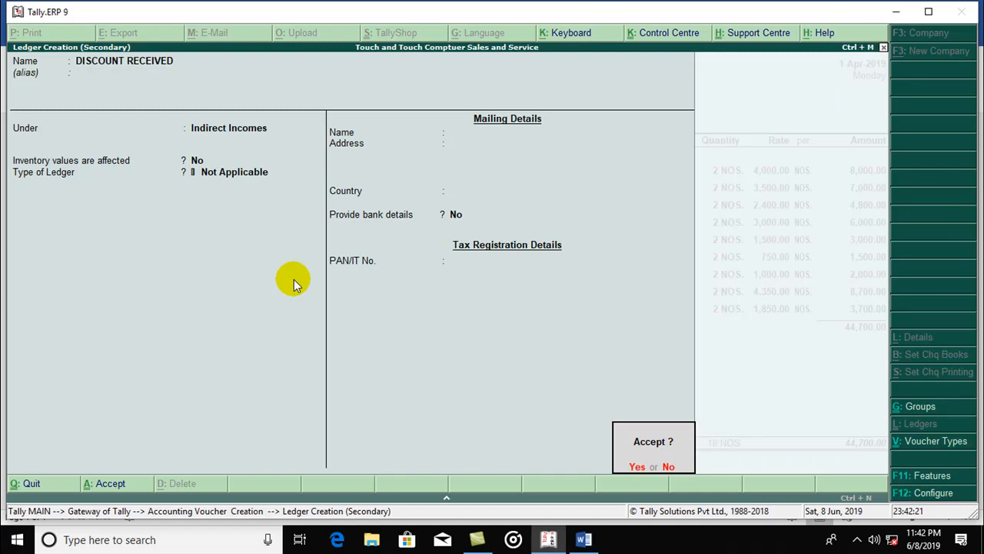
key(Return)
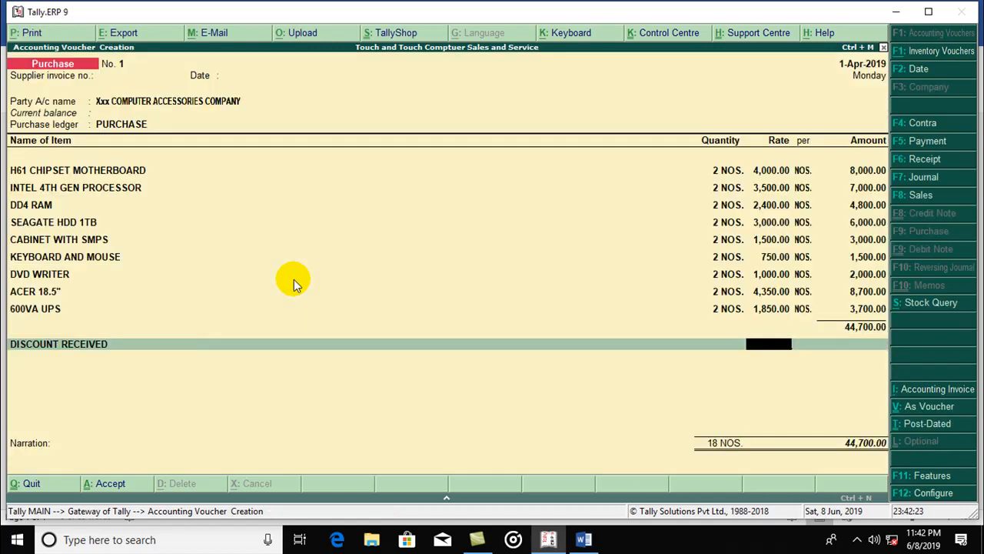
text(-5)
key(Return)
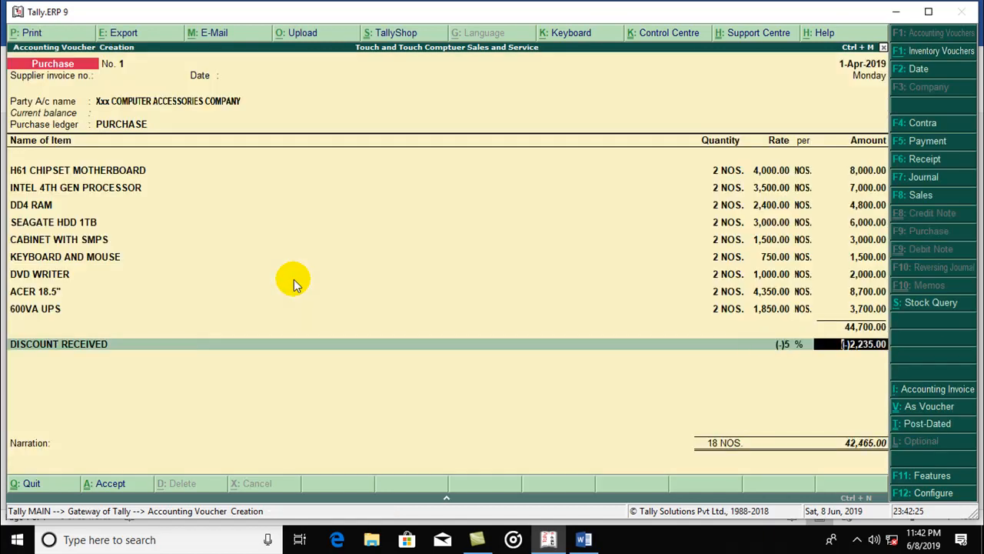
Step: Leave the narration blank and save the purchase voucher for the nine computer parts
key(Return)
key(Return)
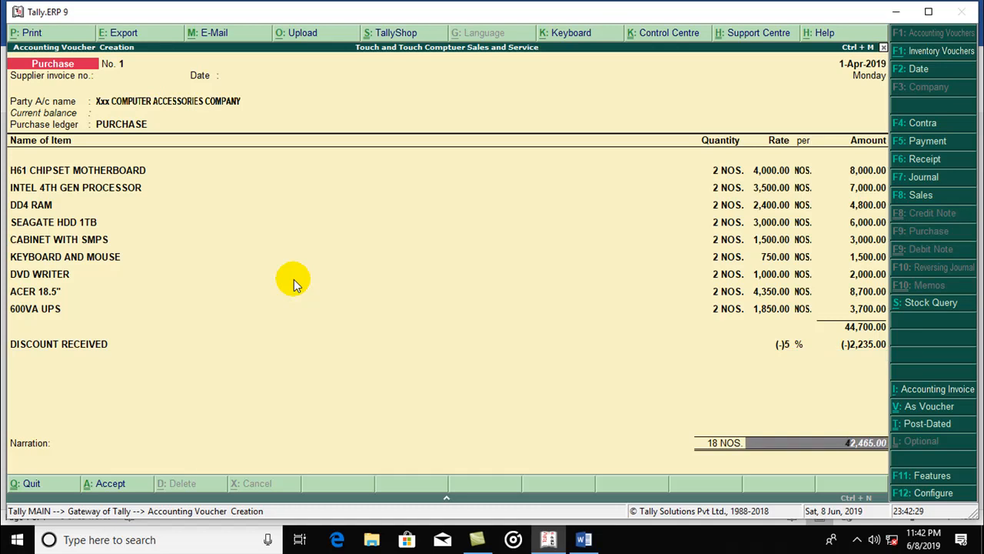
key(Return)
key(Return)
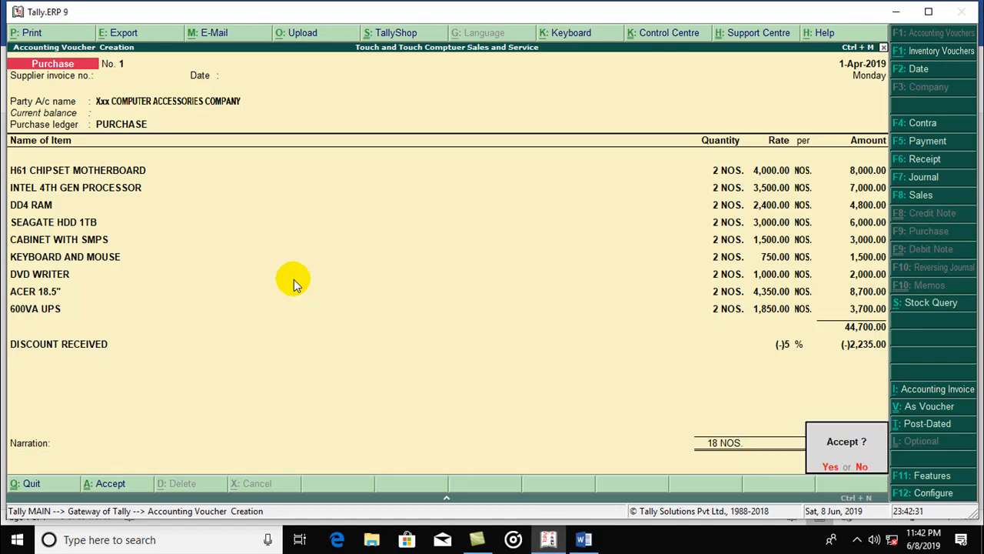
key(Return)
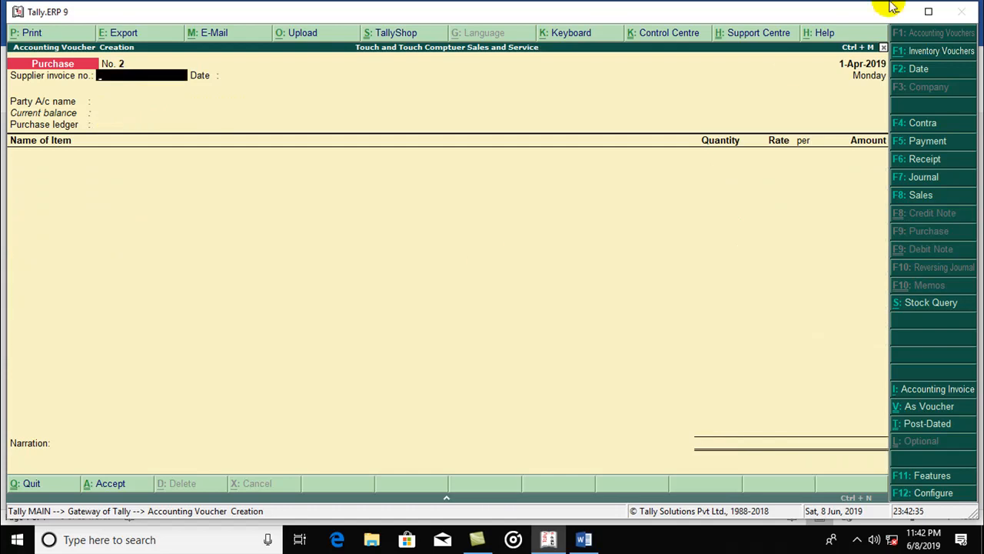
Step: Open a stock journal inventory voucher and add H61 CHIPSET MOTHERBOARD to the source consumption with quantity 1, keeping the default rate
click(923, 50)
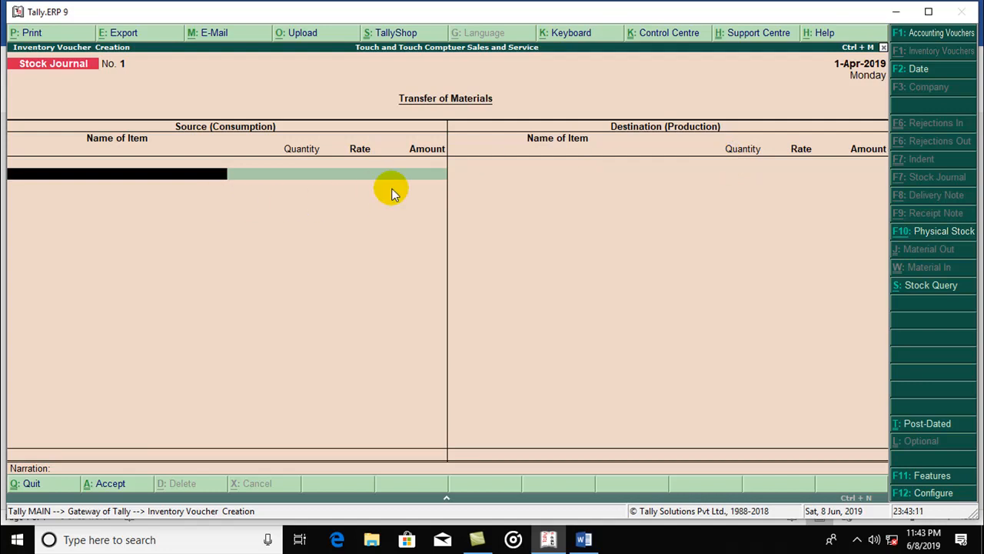
text(S)
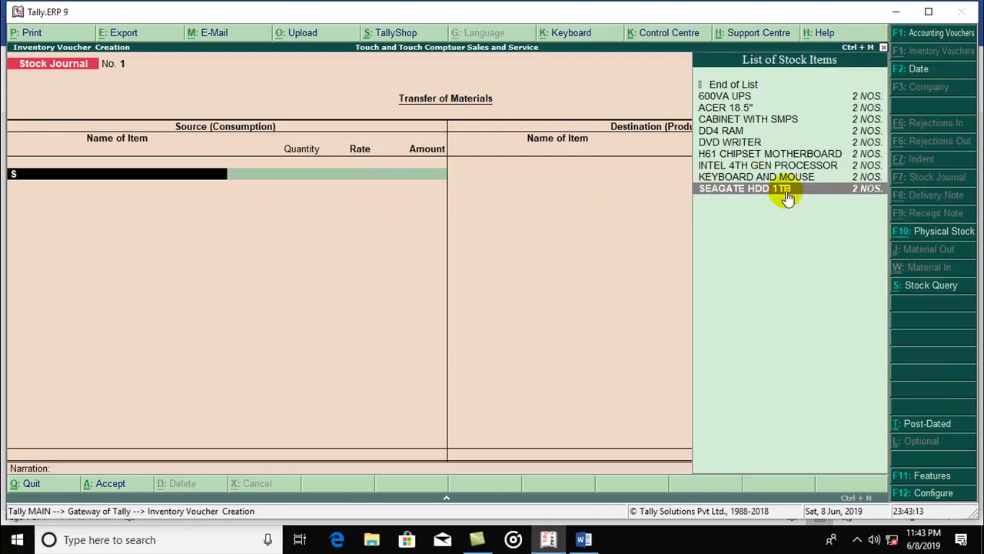
key(Up)
key(Up)
key(Up)
key(Up)
key(Down)
key(Down)
key(Down)
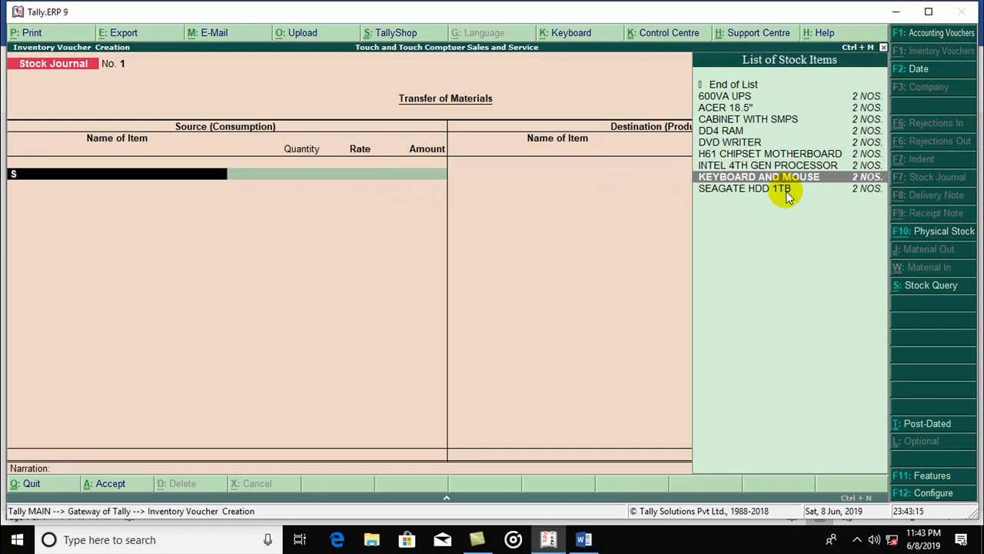
key(Up)
key(Up)
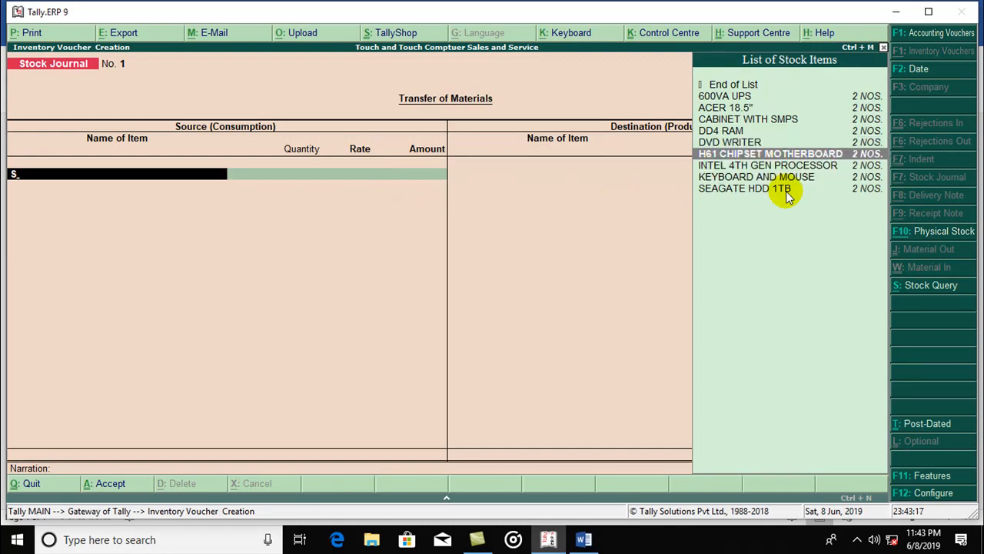
key(Return)
text(1)
key(Return)
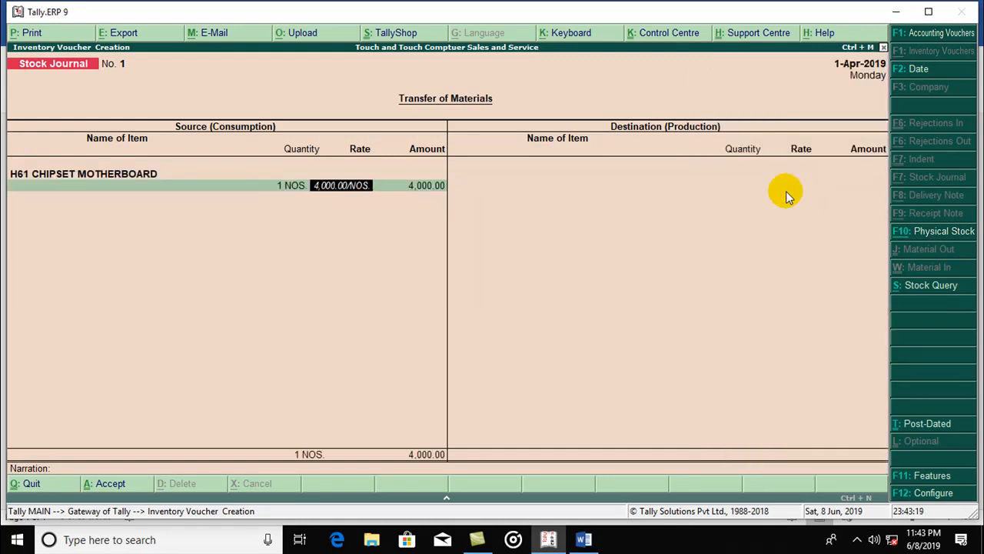
key(Return)
key(Return)
Step: Add INTEL 4TH GEN PROCESSOR to the source consumption with quantity 1 at its default rate
text(S)
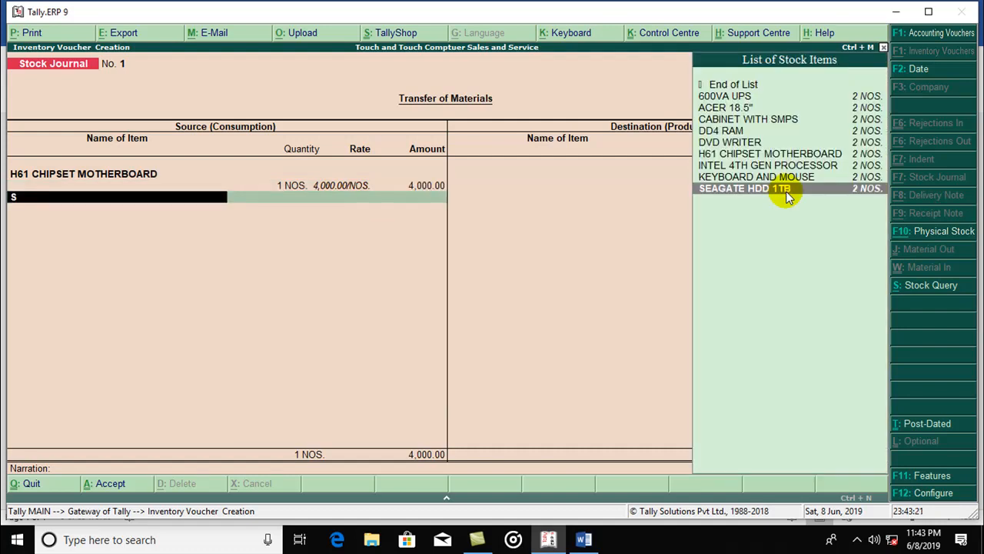
key(Up)
key(Up)
key(Up)
key(Down)
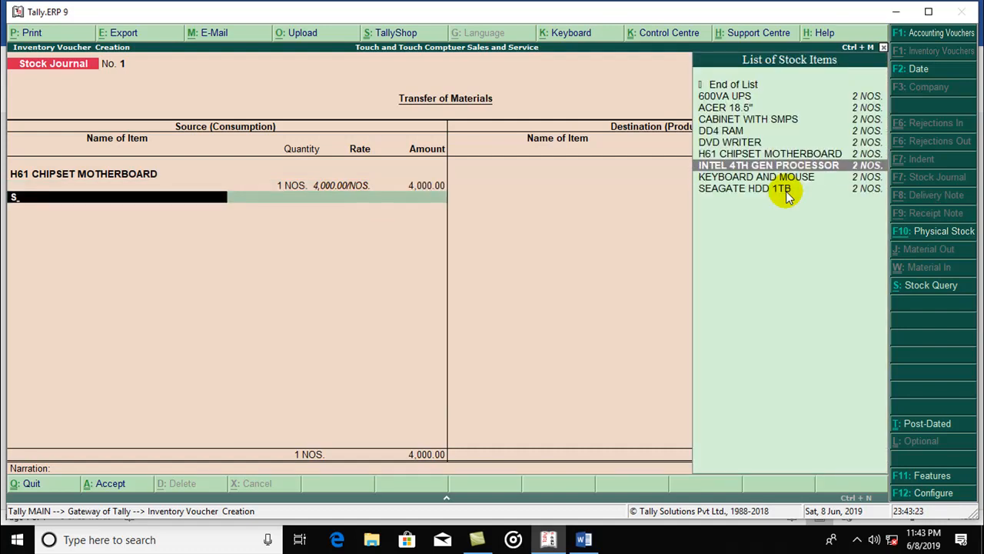
key(Return)
text(1)
key(Return)
key(Return)
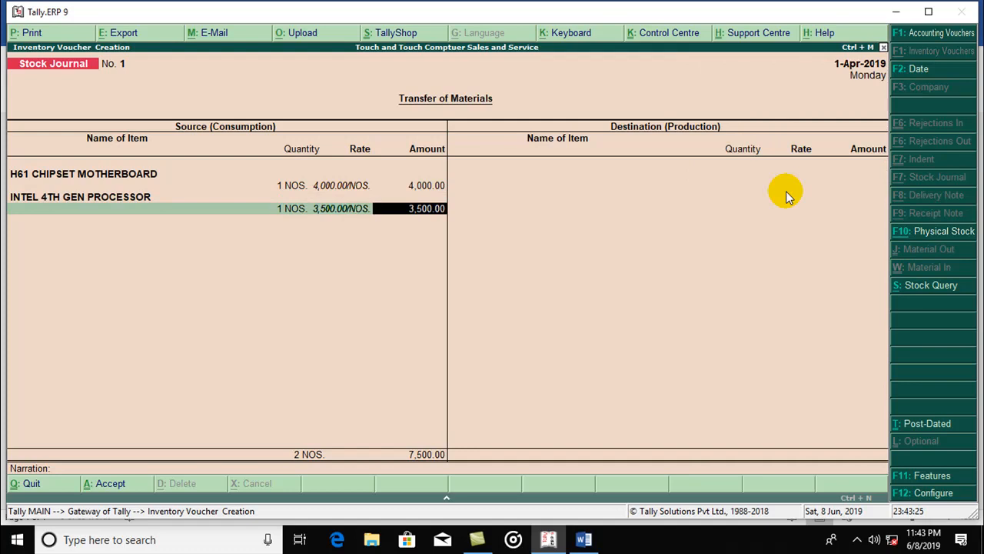
key(Return)
Step: Add DD4 RAM to the source consumption with quantity 1 at its default rate
text(R)
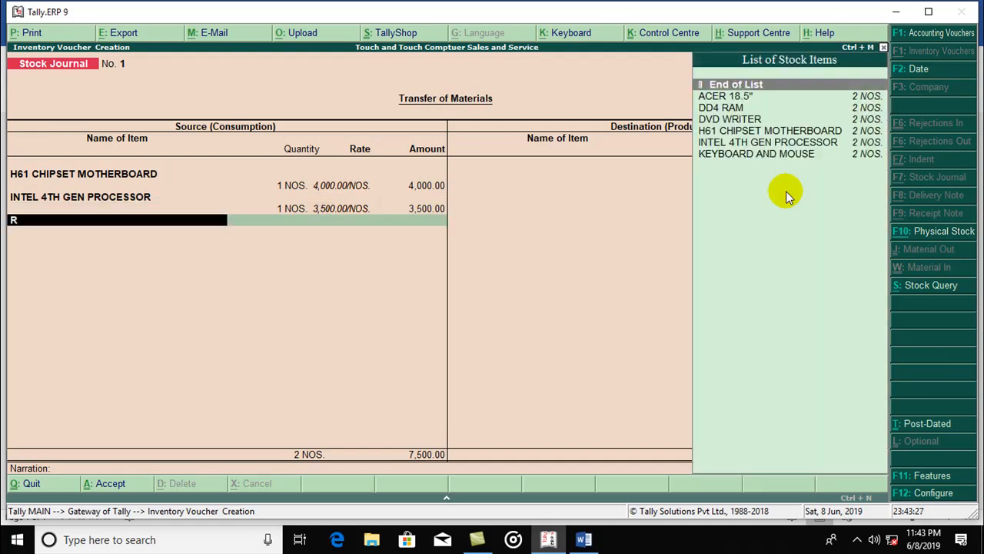
key(Down)
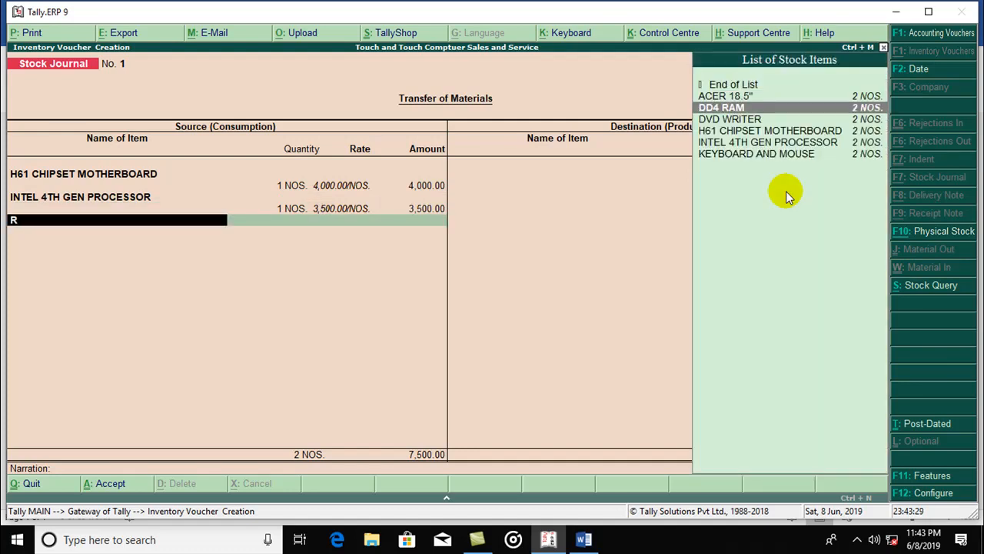
key(BackSpace)
text(D)
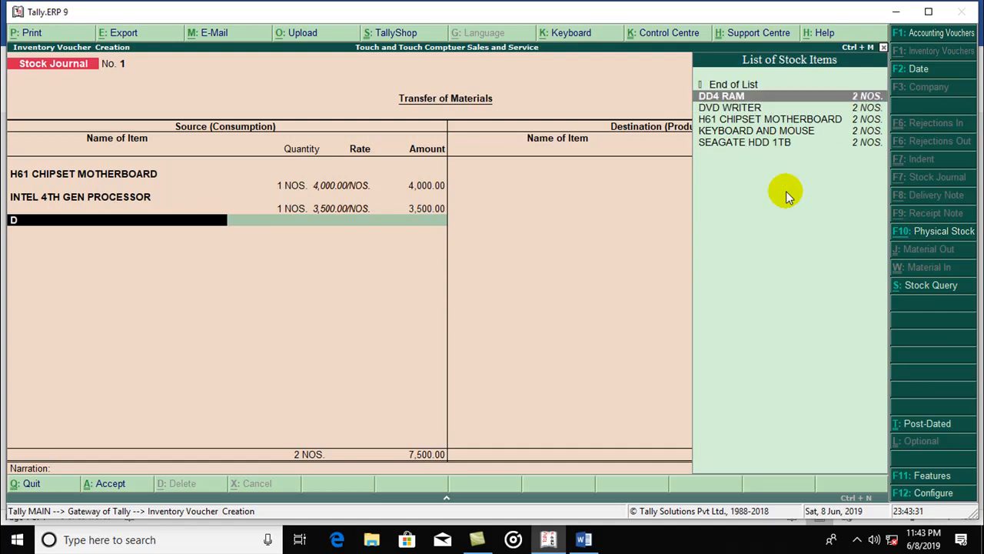
key(Return)
text(1)
key(Return)
key(Return)
key(Return)
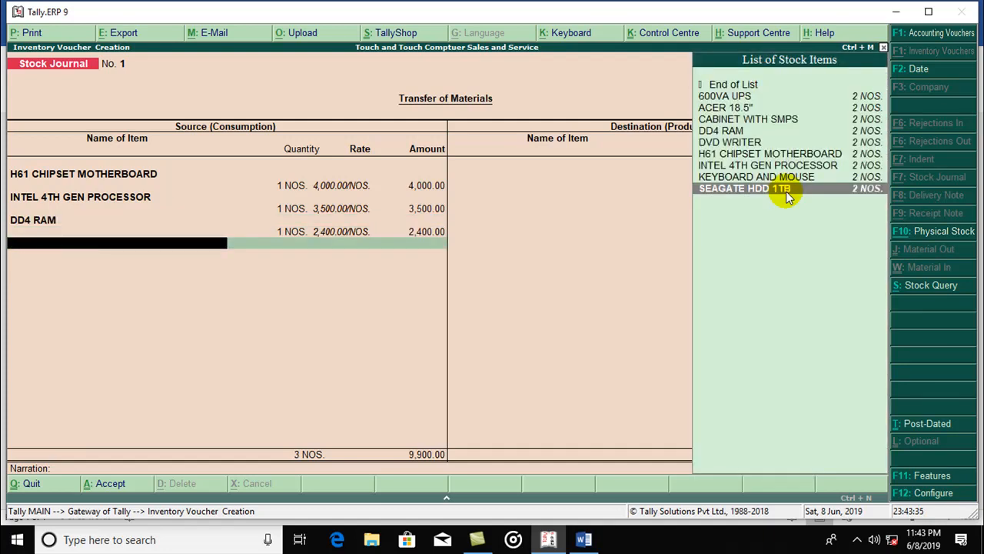
key(Up)
key(Up)
key(Up)
key(Up)
key(Up)
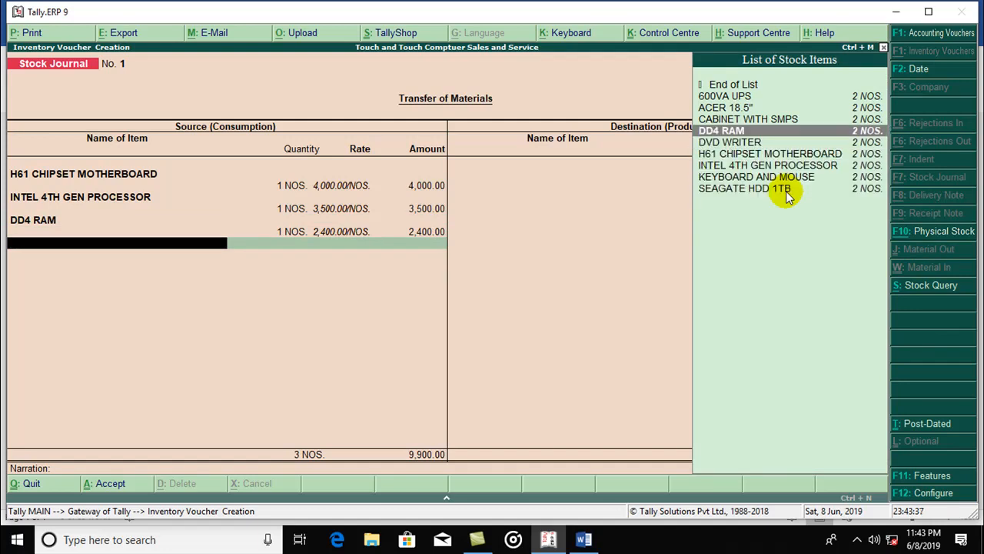
key(Return)
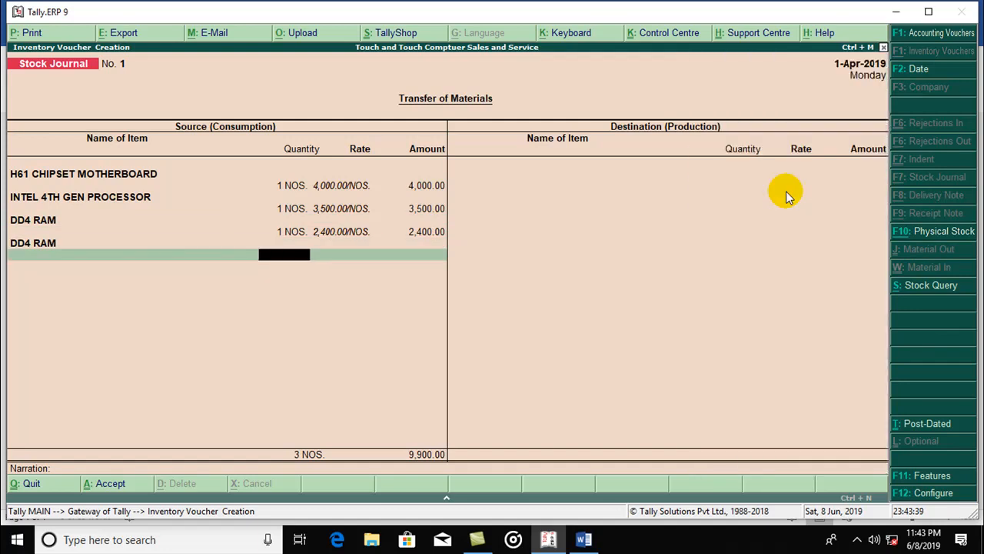
text(1)
key(Return)
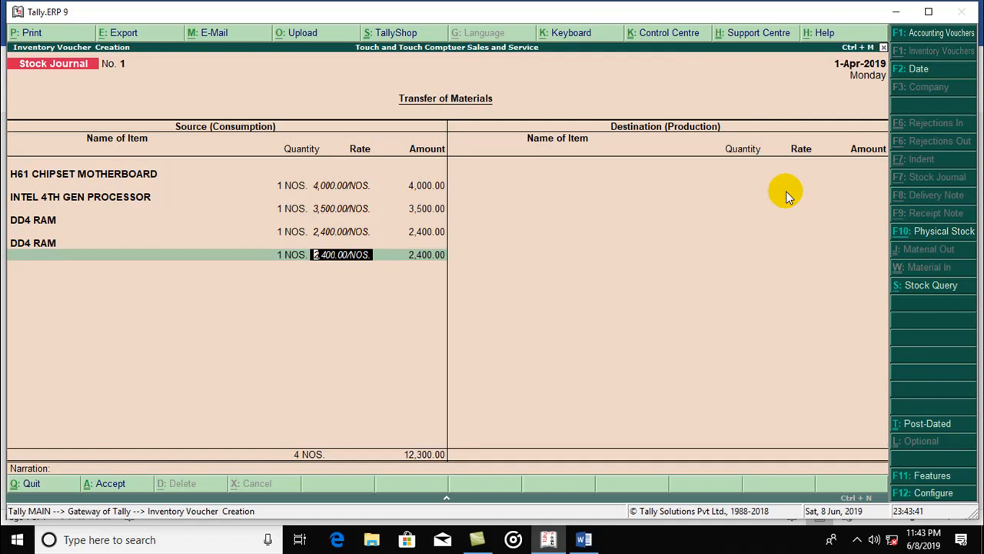
key(Return)
key(Return)
key(BackSpace)
key(BackSpace)
key(BackSpace)
key(BackSpace)
key(BackSpace)
key(Return)
Step: Enter DVD WRITER as the fourth source consumption item with quantity 1 at its default rate
text(DV)
key(Return)
text(1)
key(Return)
key(Return)
key(Return)
Step: Add SEAGATE HDD 1TB to the source consumption with quantity 1 at its default rate
text(SEA)
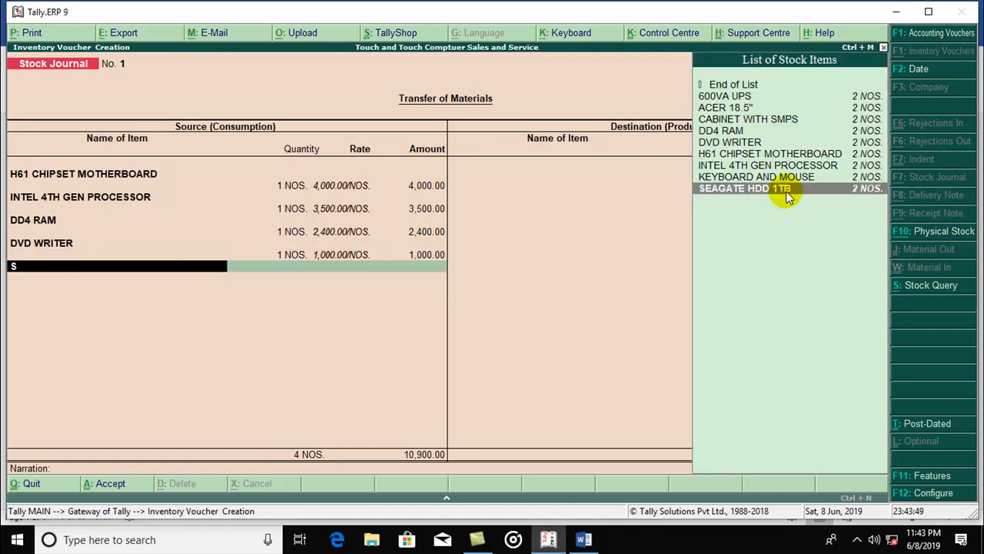
key(Return)
text(1)
key(Return)
key(Return)
key(Return)
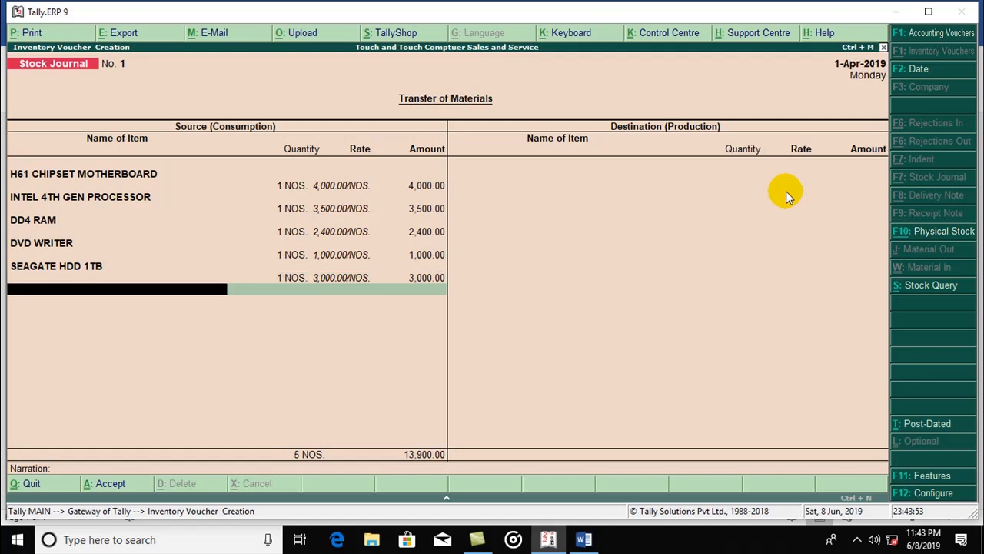
Step: Add CABINET WITH SMPS to the source consumption with quantity 1 at its default rate
text(CA)
key(Return)
text(1)
key(Return)
key(Return)
key(Return)
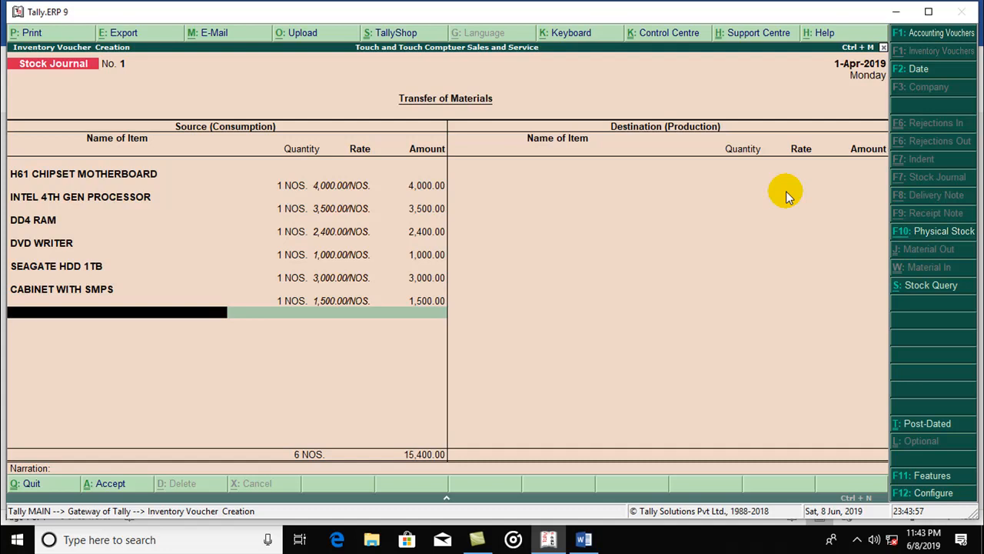
Step: Add 600VA UPS to the source consumption with quantity 1 at its default rate
text(U)
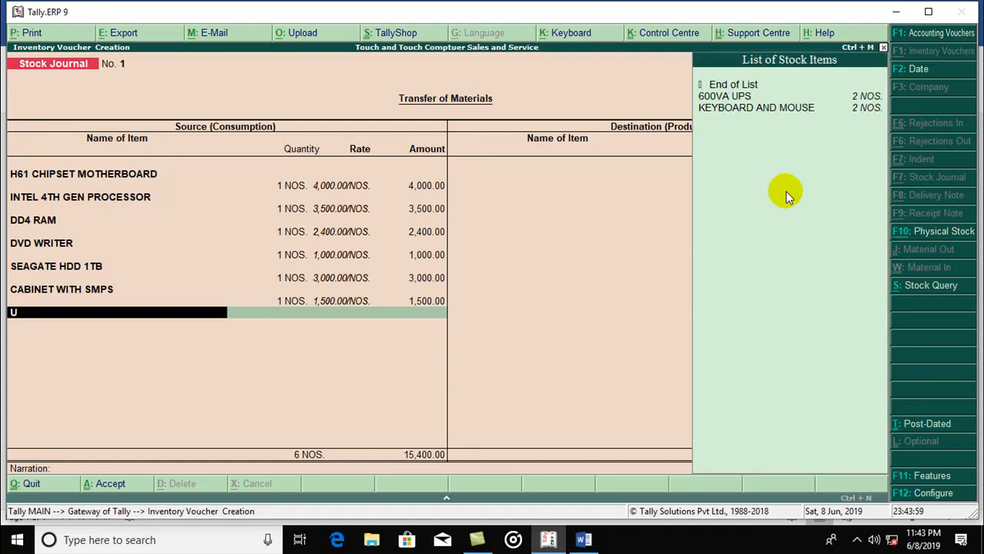
key(Down)
key(Return)
key(Return)
key(Return)
key(Return)
Step: Add KEYBOARD AND MOUSE to the source consumption with quantity 1 at its default rate
text(KEYBOARD AND MOUSE)
key(Return)
text(1 NOS)
key(Return)
key(Return)
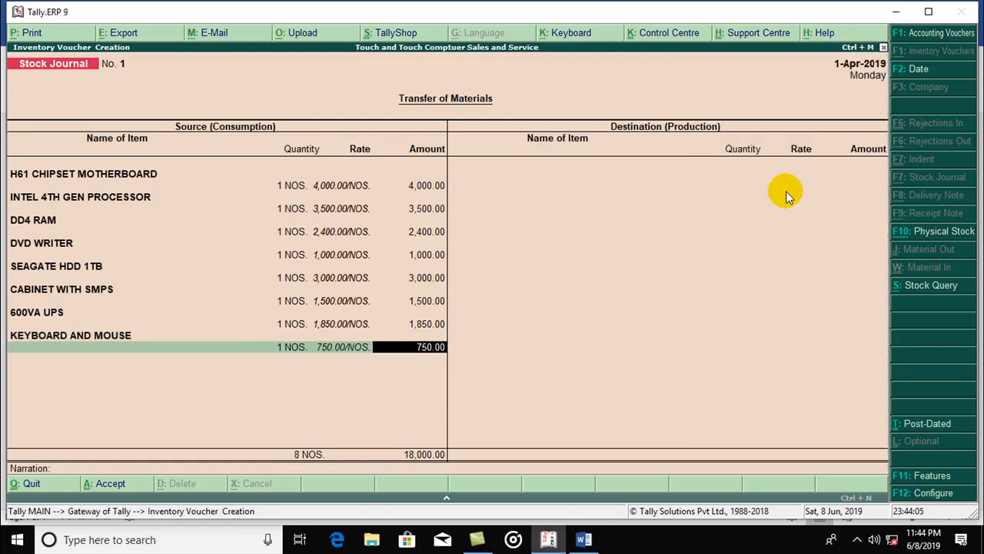
key(Return)
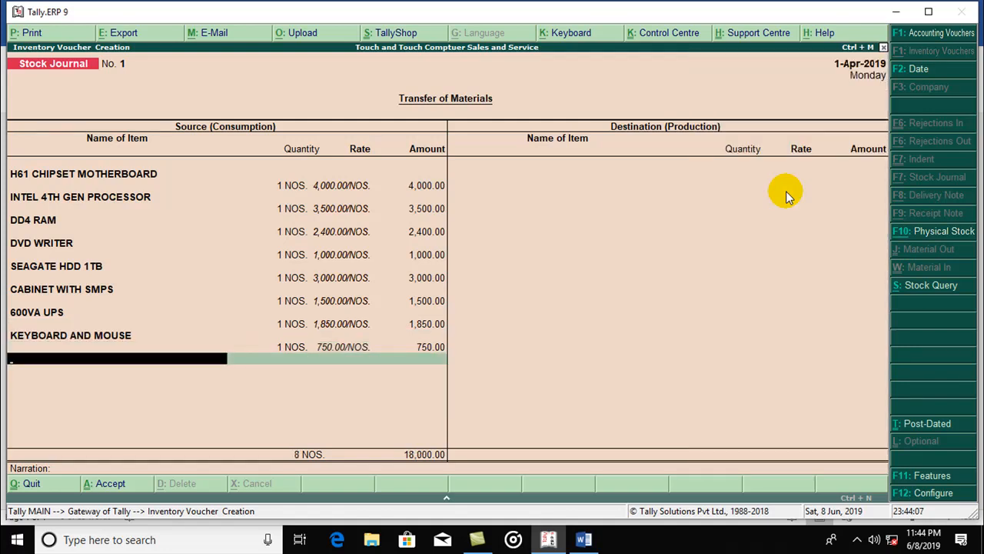
Step: Add ACER 18.5" to the source consumption with quantity 1 at its default rate and end the source item list
text(S)
key(BackSpace)
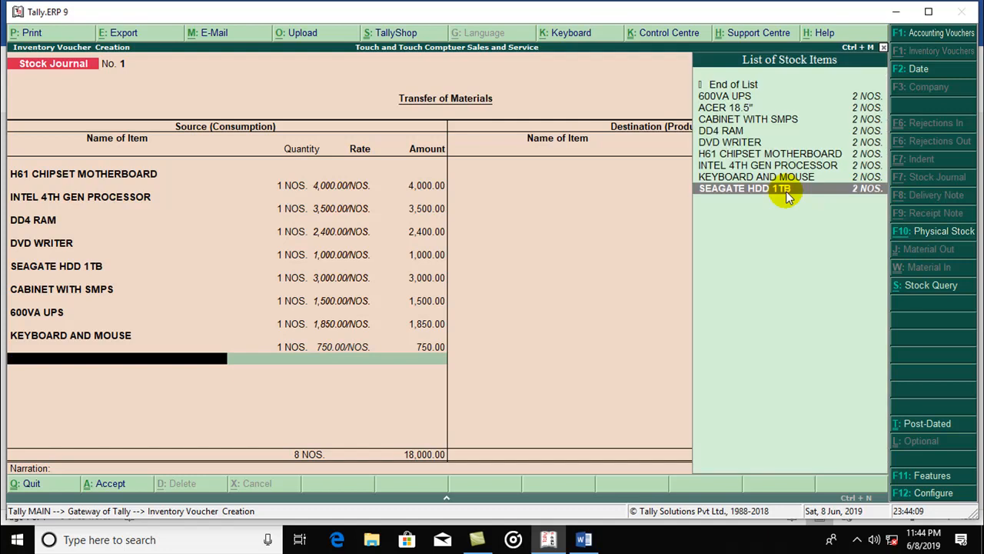
key(Up)
key(Up)
key(Up)
key(Up)
key(Up)
key(Up)
key(Up)
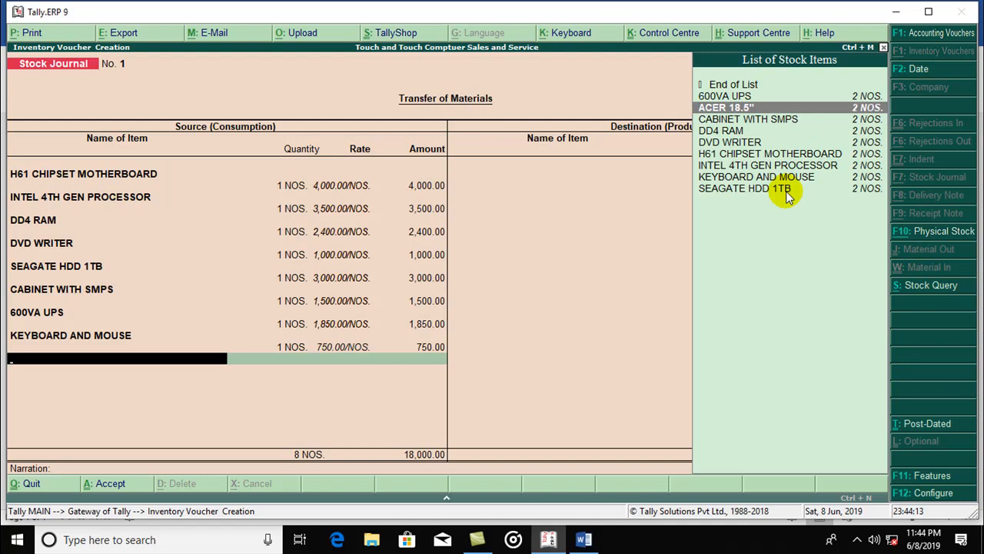
key(Return)
text(1)
key(Return)
key(Return)
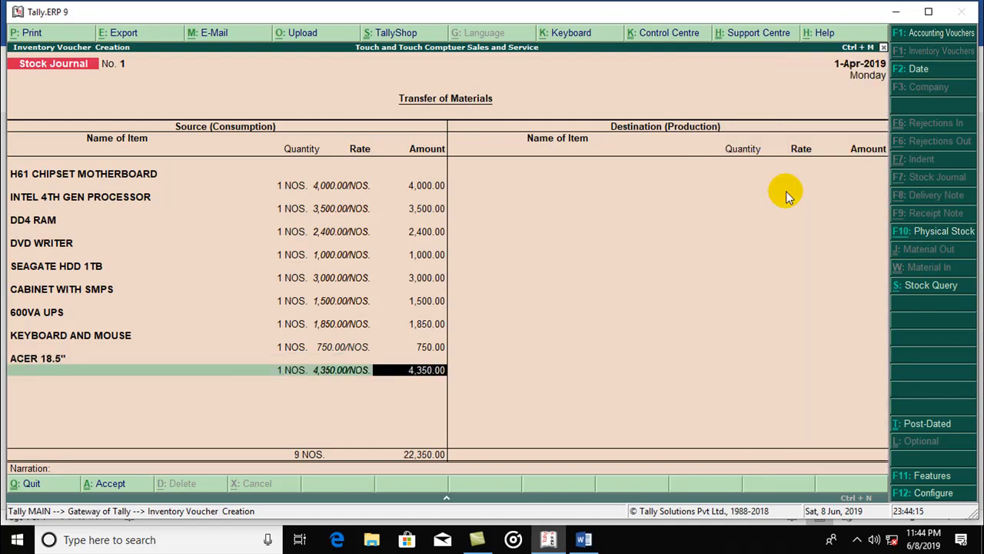
key(Return)
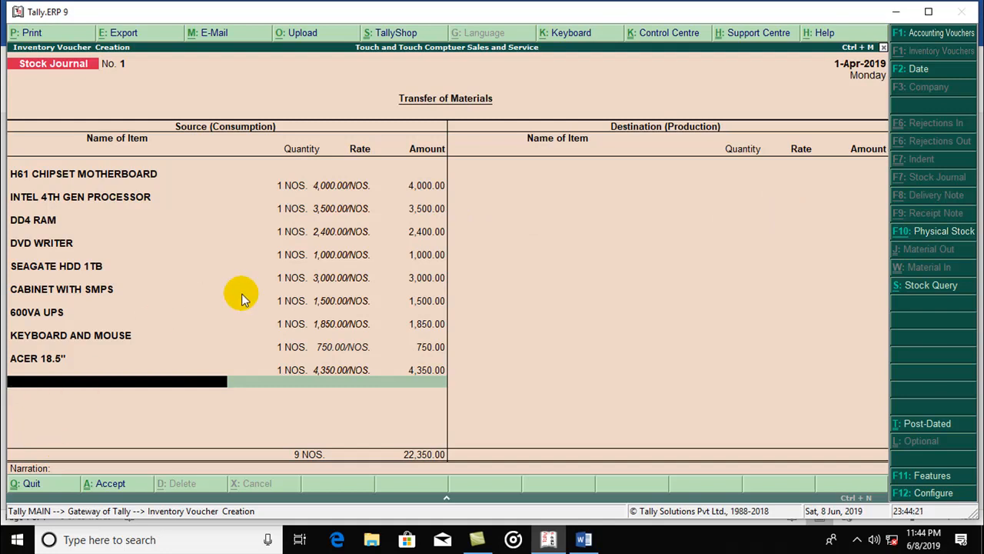
key(Return)
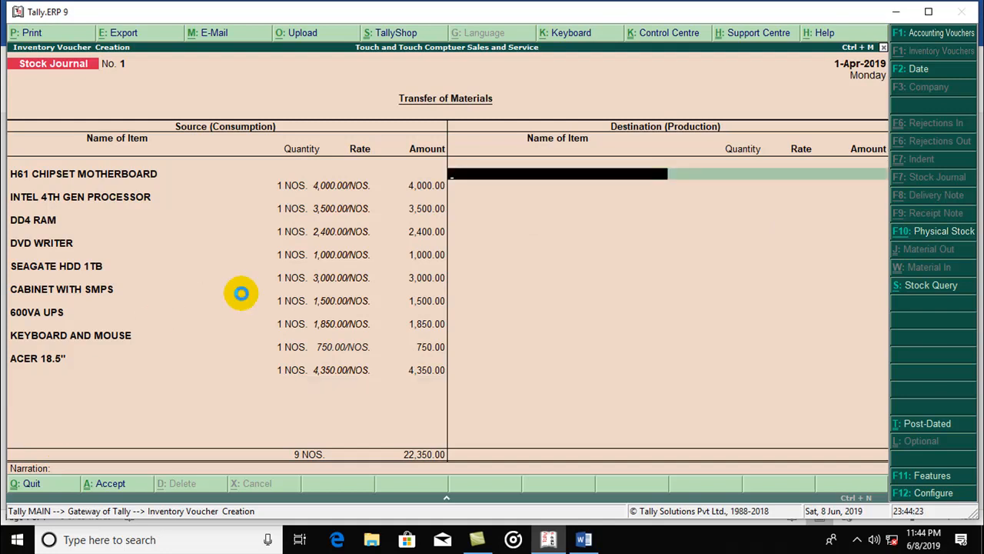
Step: Create the stock item "COMPUTER" with unit NOS. from the destination production side and use it as the produced item
key(alt+c)
text(COMPUTER)
key(Return)
key(Return)
key(Return)
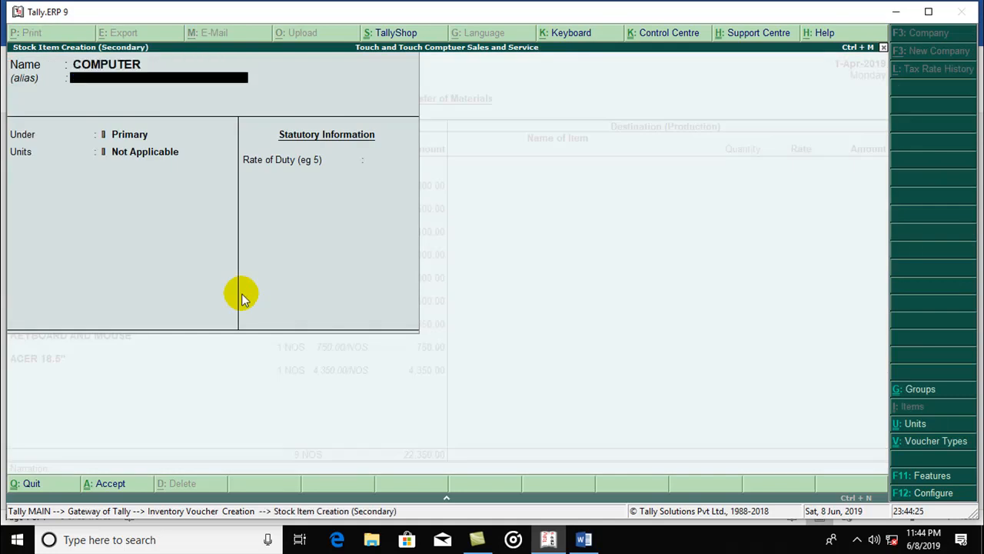
key(Down)
key(Return)
key(Return)
key(Return)
key(Return)
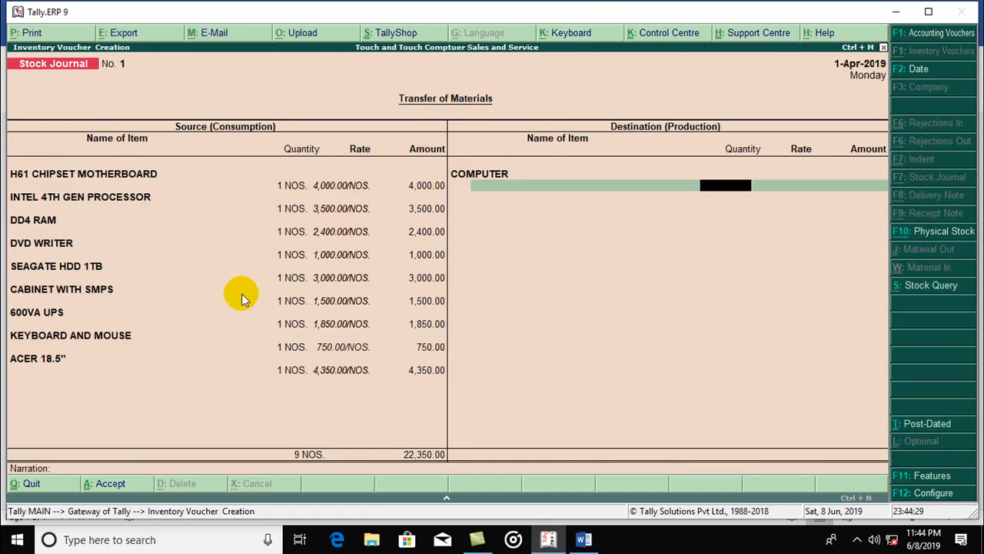
Step: Enter the produced COMPUTER's quantity as 1 NOS. at a rate of 23500
key(Return)
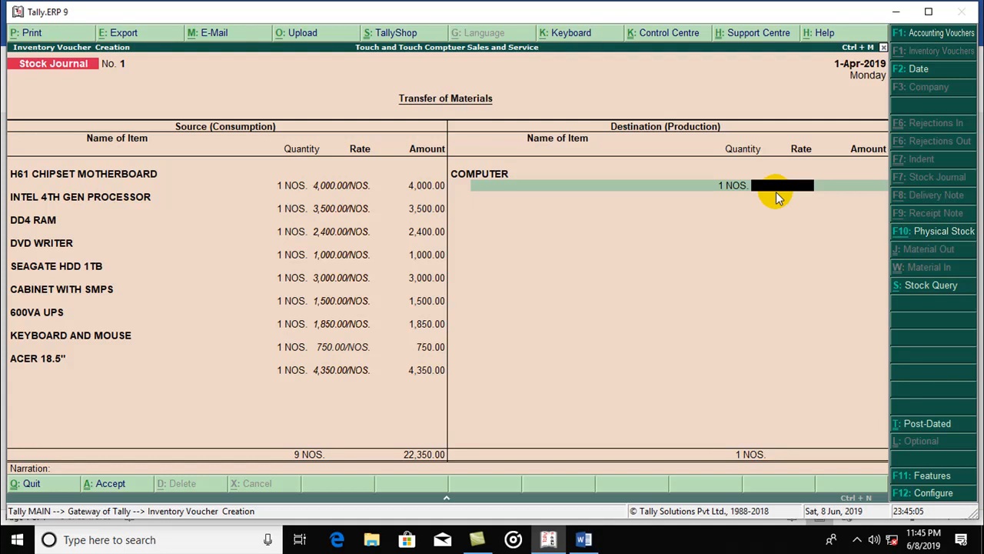
text(23)
text(500)
key(Return)
key(Return)
key(Return)
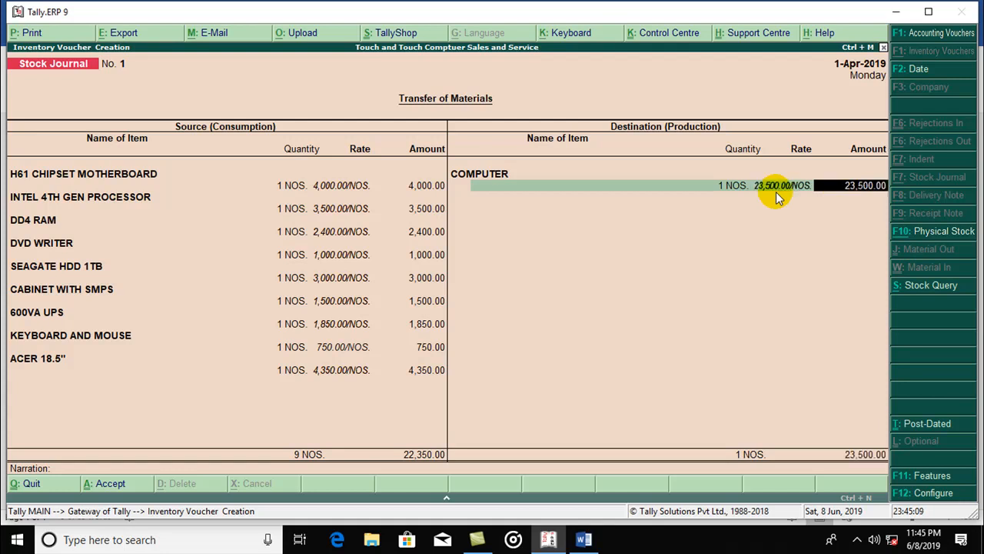
Step: Leave the narration blank, save the stock journal and return to the Gateway of Tally
key(Return)
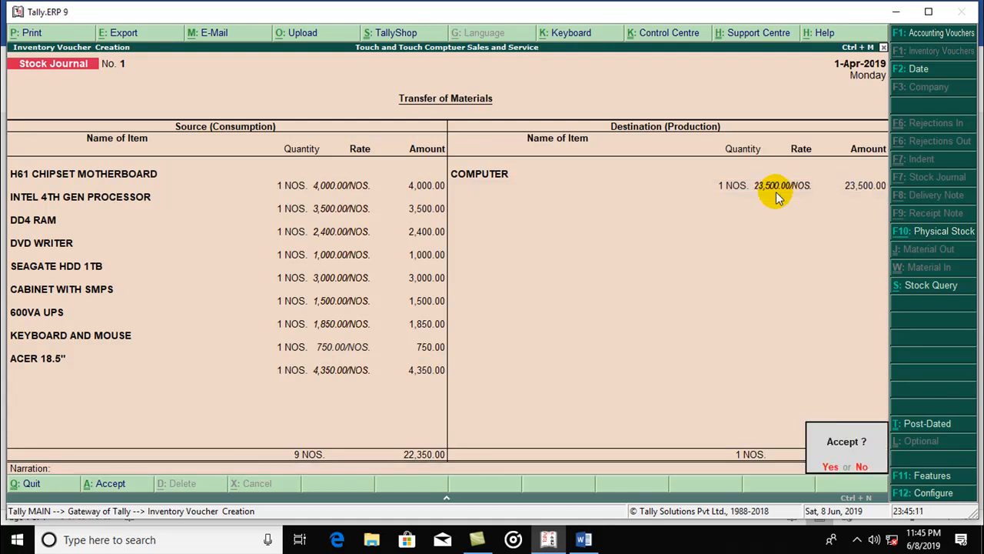
key(Return)
key(Escape)
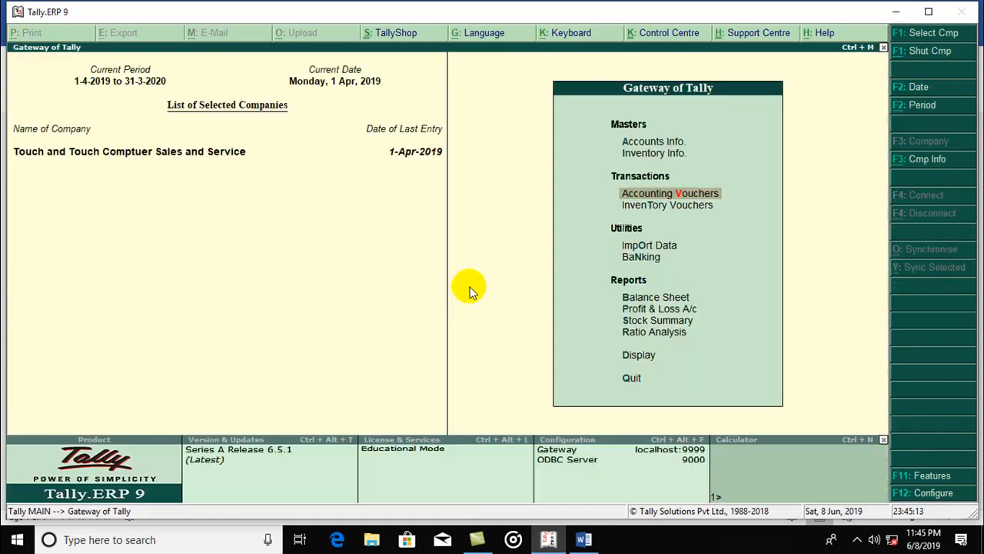
Step: Open the Stock Summary report and drill down to the monthly summary of the COMPUTER stock item
click(648, 321)
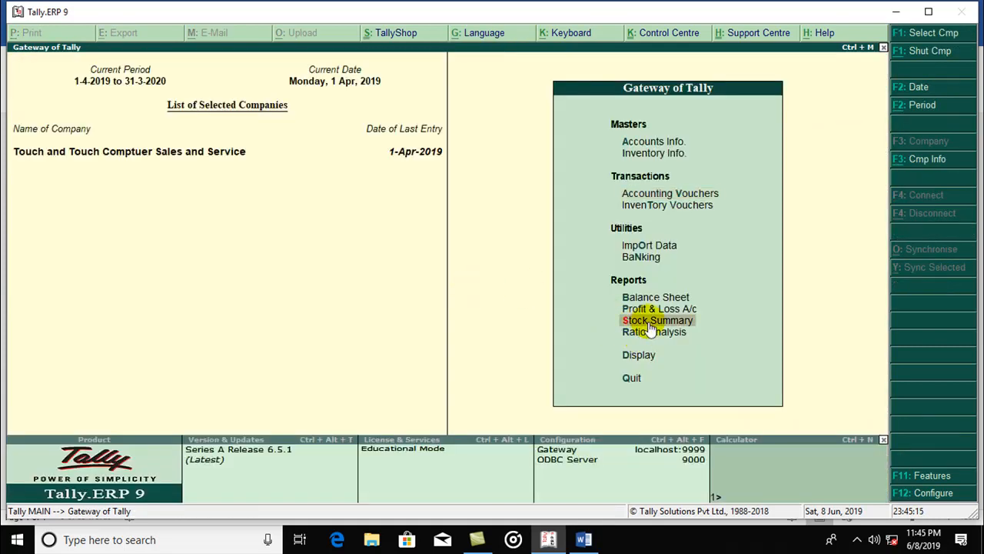
click(648, 322)
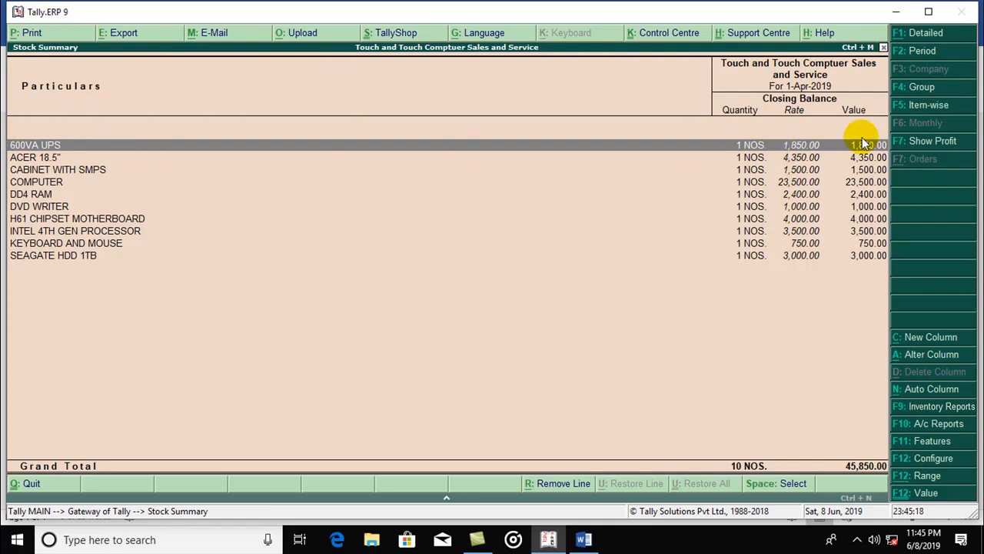
click(35, 183)
click(32, 183)
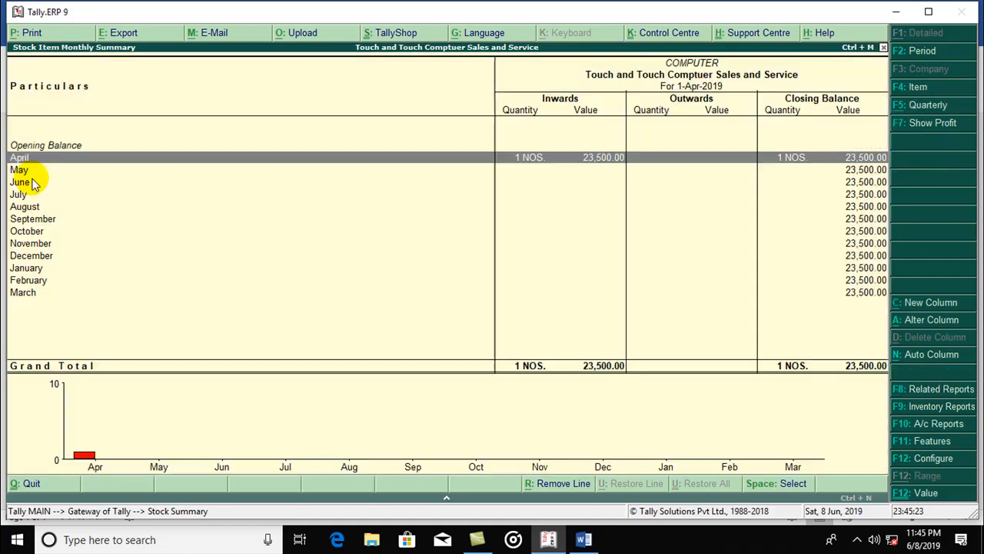
Step: Inspect COMPUTER's April stock journal voucher, leave it without saving and return to the Gateway of Tally
key(Return)
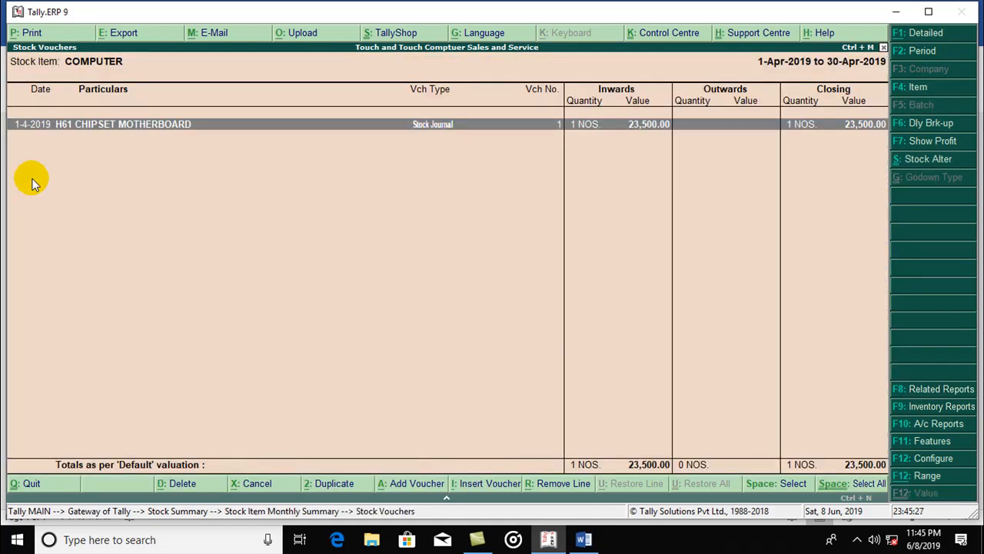
key(Return)
key(Escape)
key(y)
key(Escape)
key(Escape)
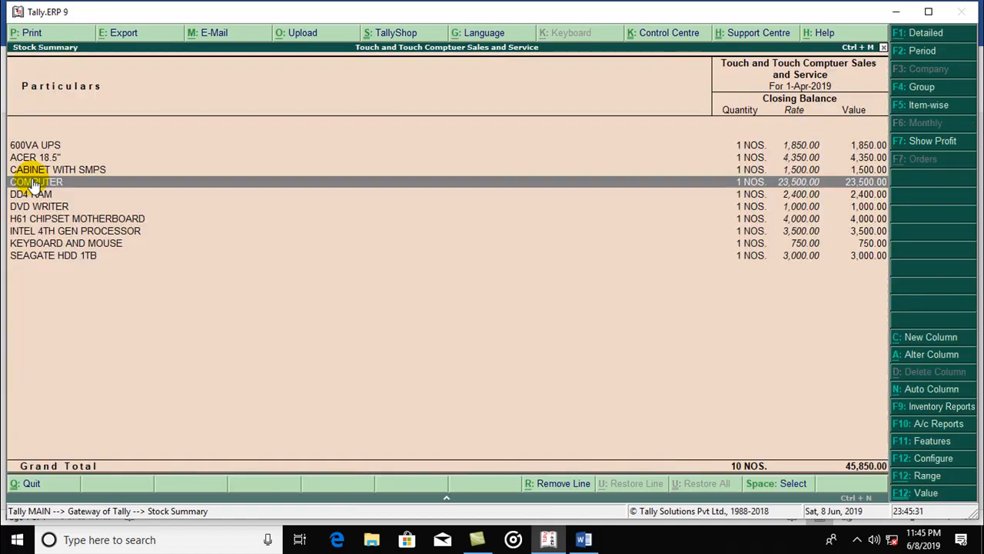
key(Escape)
key(Escape)
key(n)
Step: Review the COMPUTER stock journal's consumed and produced items from the Day Book, and return to the Display Menu without saving
key(d)
key(d)
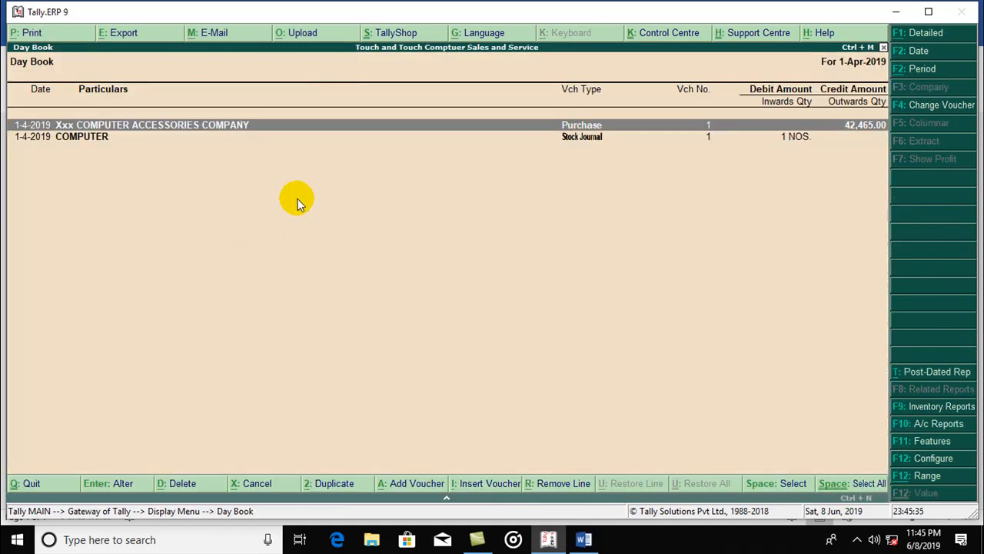
key(Down)
key(Return)
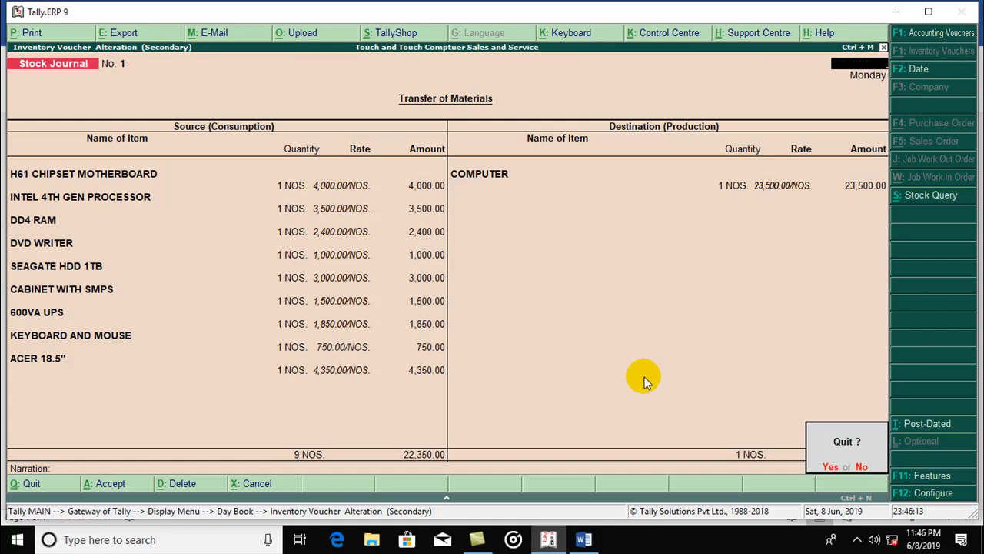
key(Escape)
key(Return)
key(Escape)
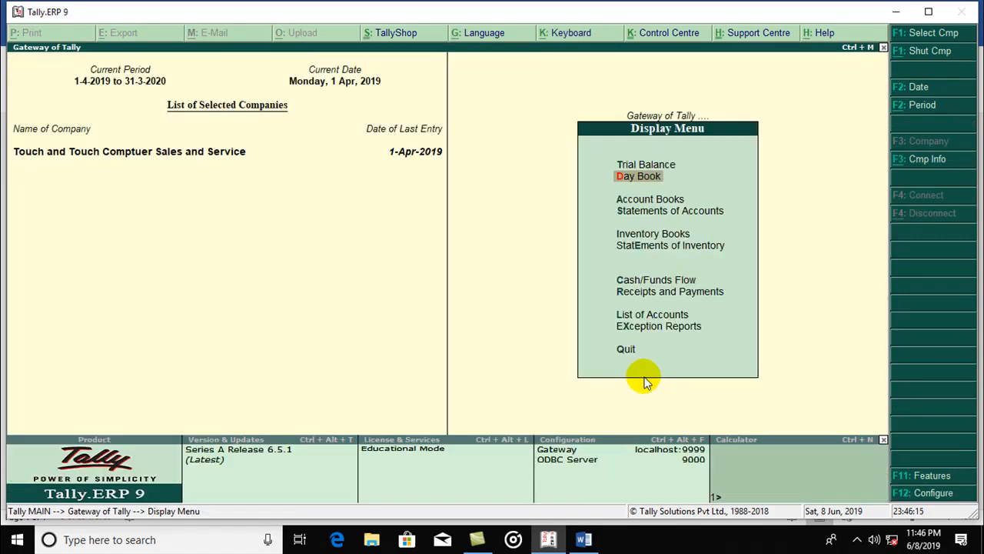